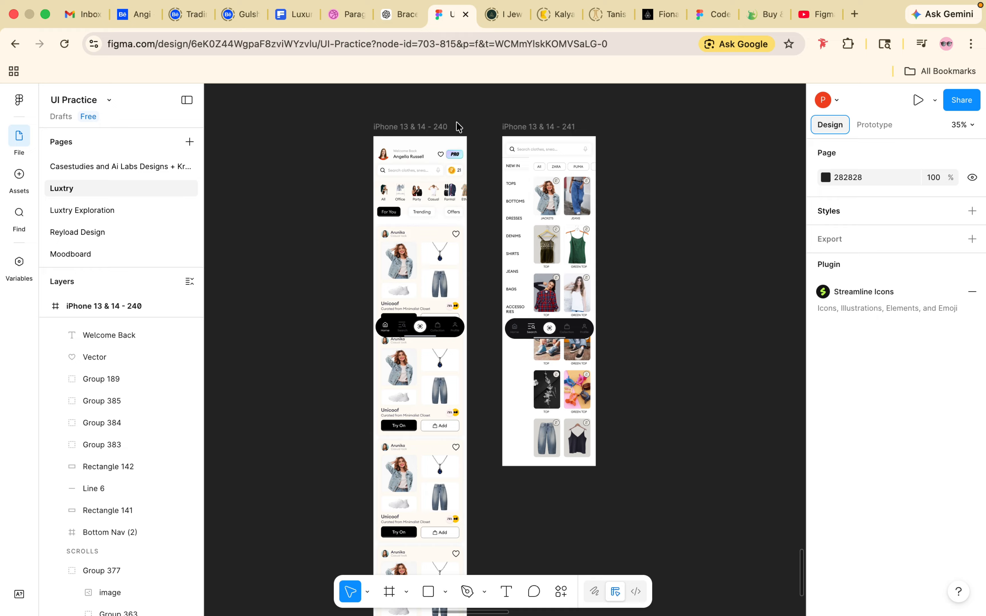
# - Open an inline prototype preview of the "iPhone 13 & 14 - 240" frame
pyautogui.click(435, 125)
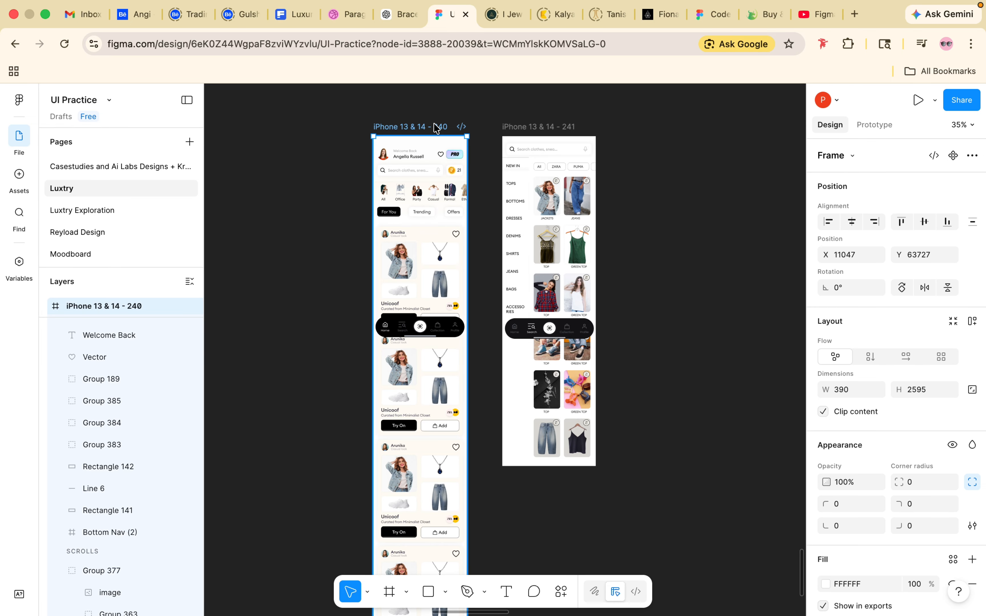
pyautogui.hotkey('shift', 'space')
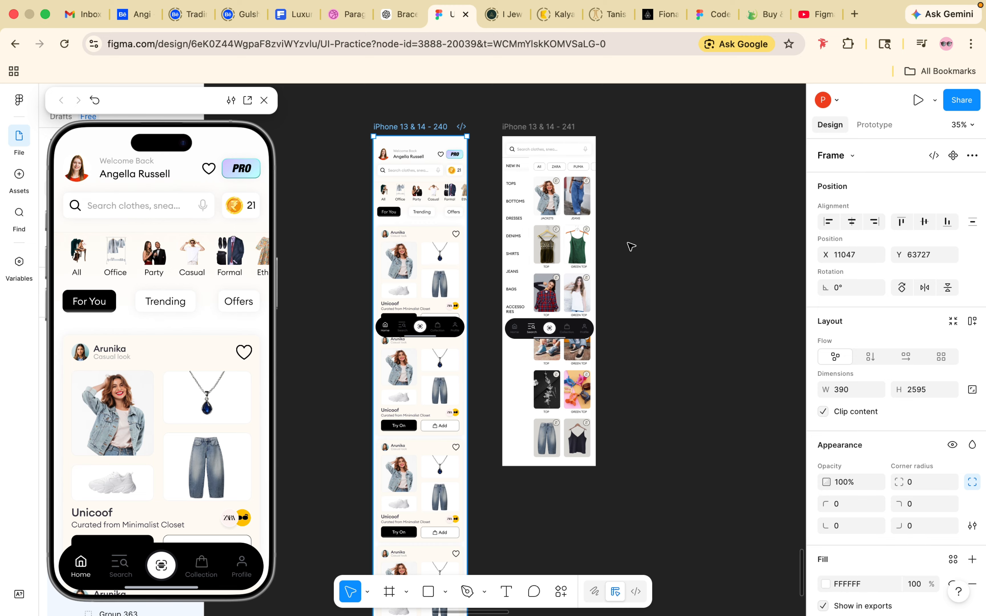
# - Connect the Search icon group in the home screen's bottom navigation to the "iPhone 13 & 14 - 241" frame with a prototype link
pyautogui.scroll(1, 424, 325)
pyautogui.scroll(5, 424, 325)
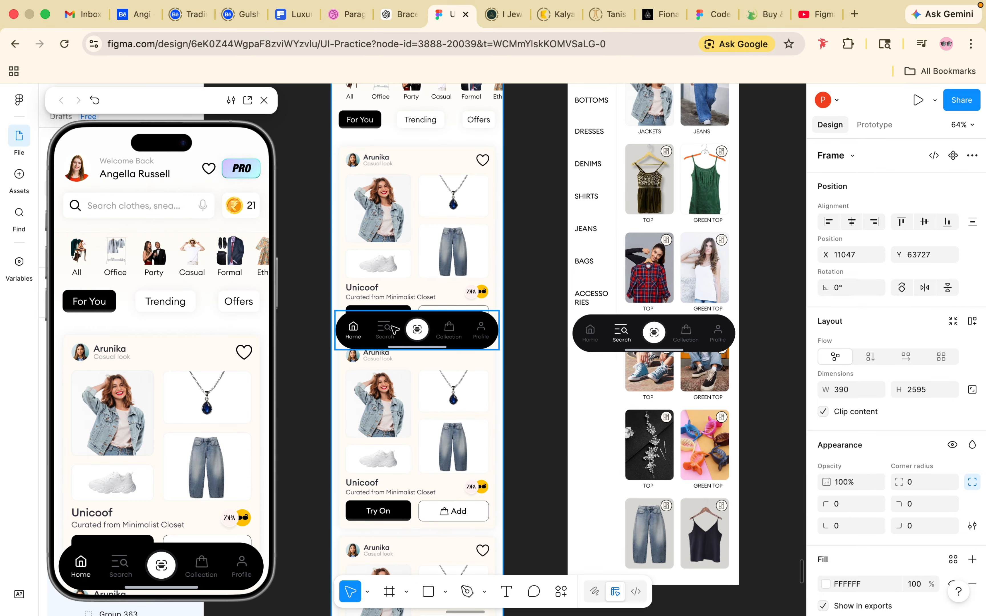
pyautogui.scroll(-5, 705, 300)
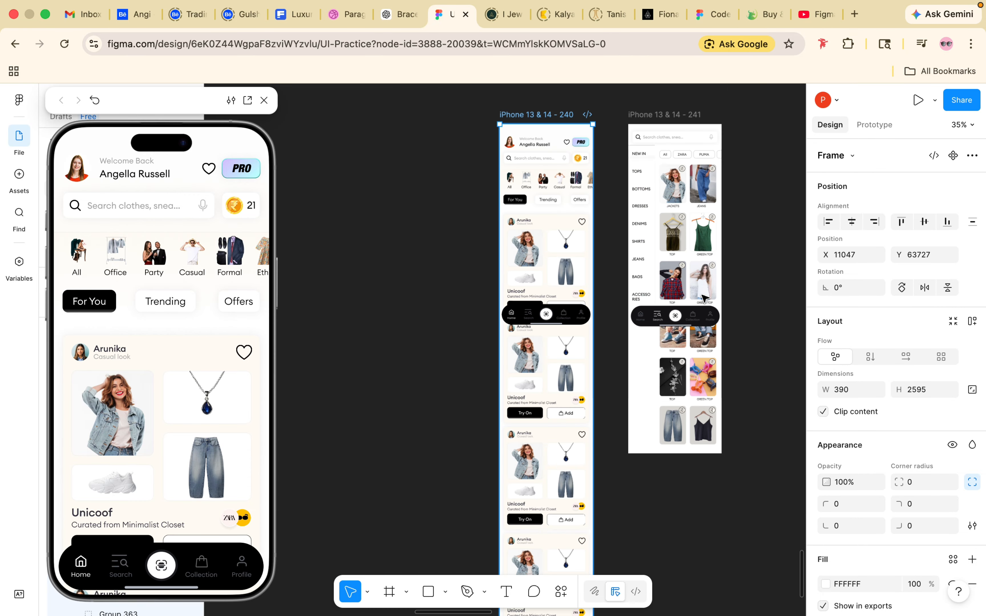
pyautogui.scroll(5, 560, 309)
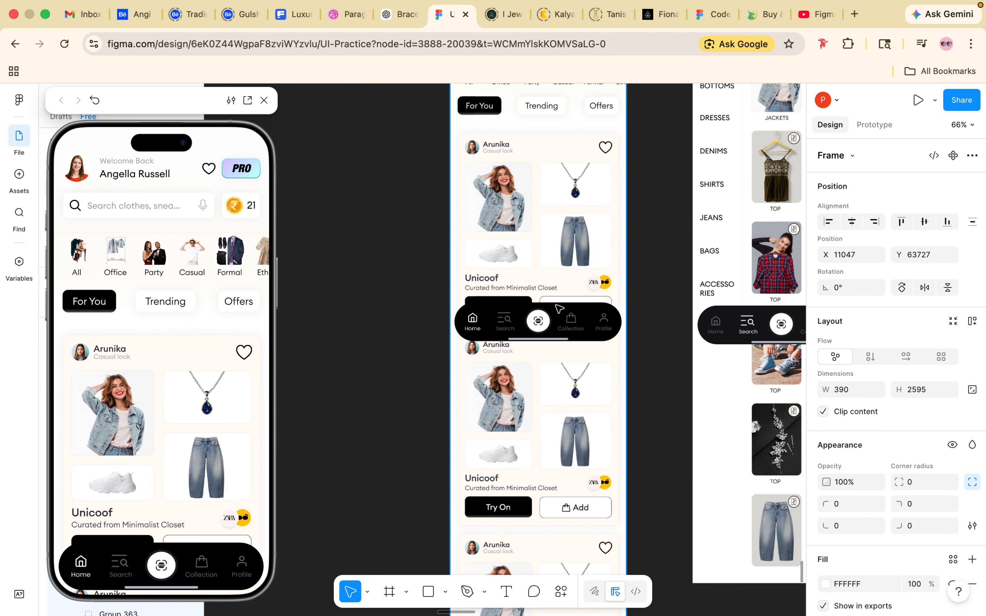
pyautogui.doubleClick(507, 323)
pyautogui.click(410, 310)
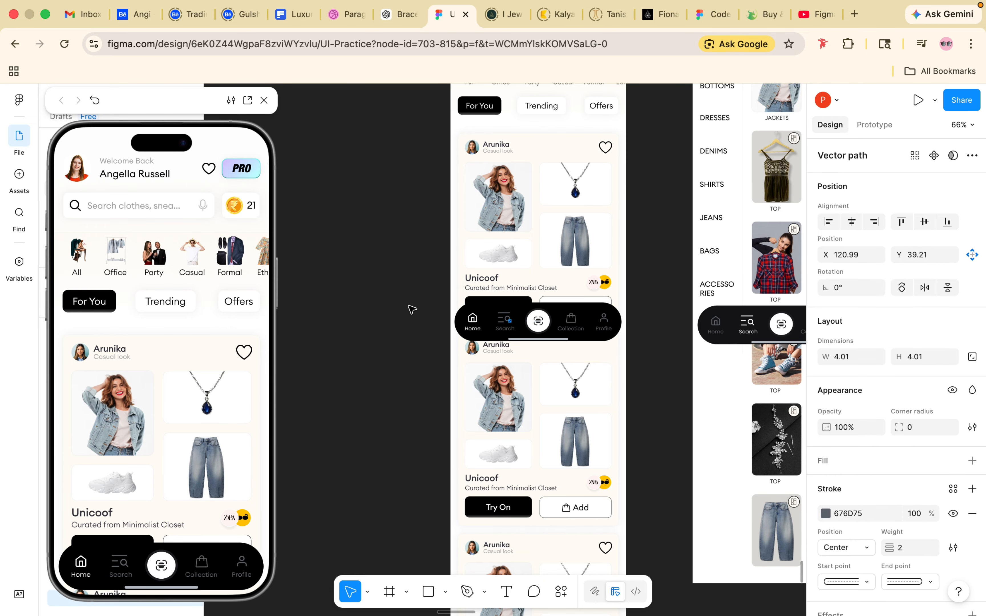
pyautogui.click(505, 323)
pyautogui.doubleClick(505, 324)
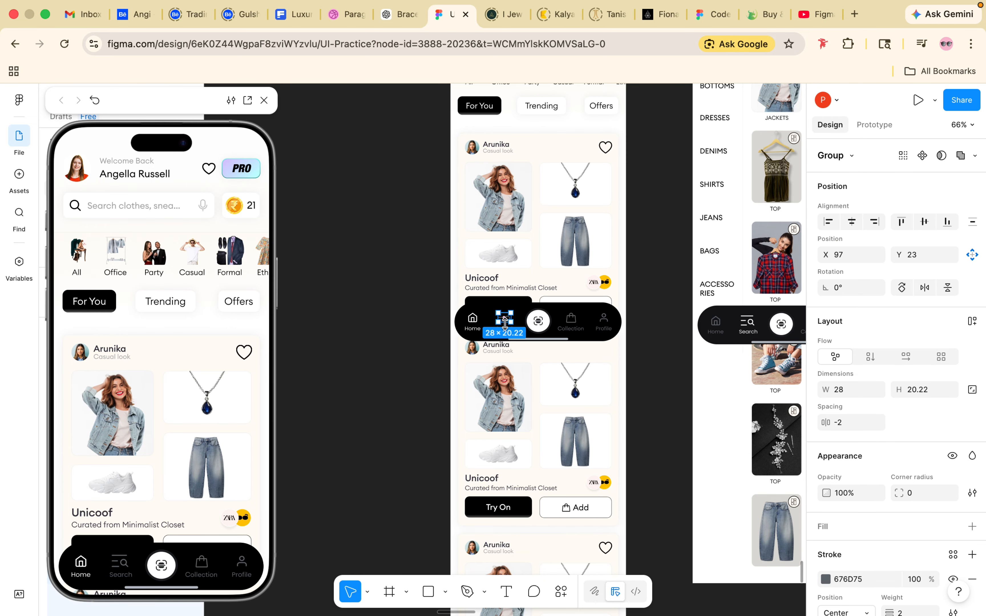
pyautogui.scroll(1, 505, 324)
pyautogui.hscroll(1, 505, 324)
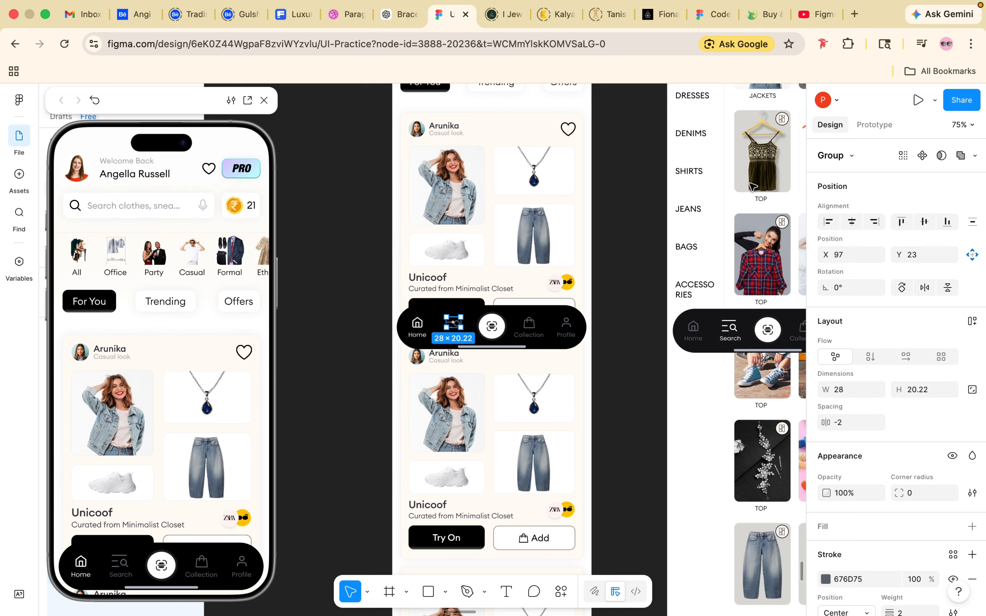
pyautogui.click(873, 126)
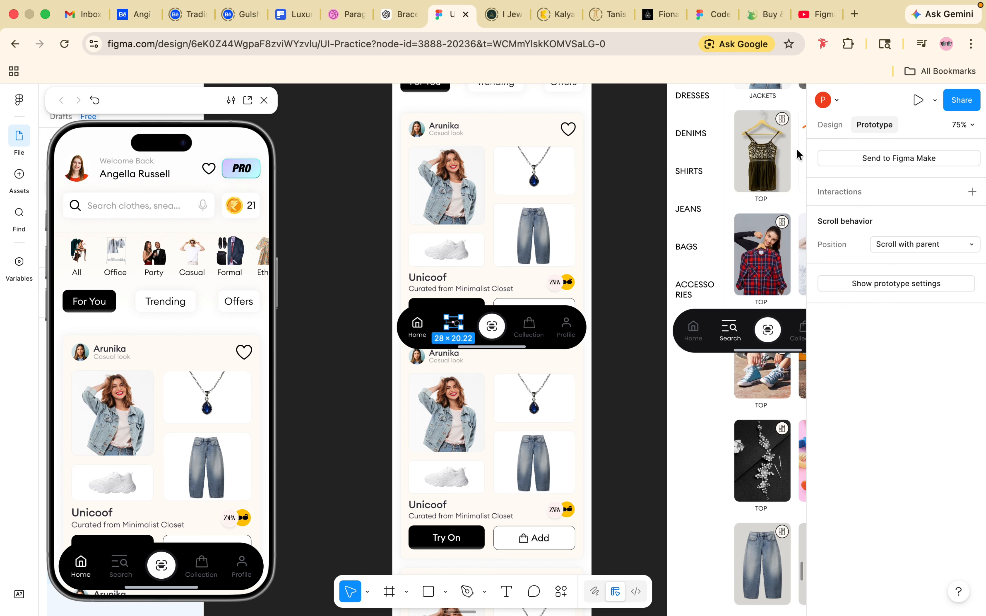
pyautogui.moveTo(461, 324)
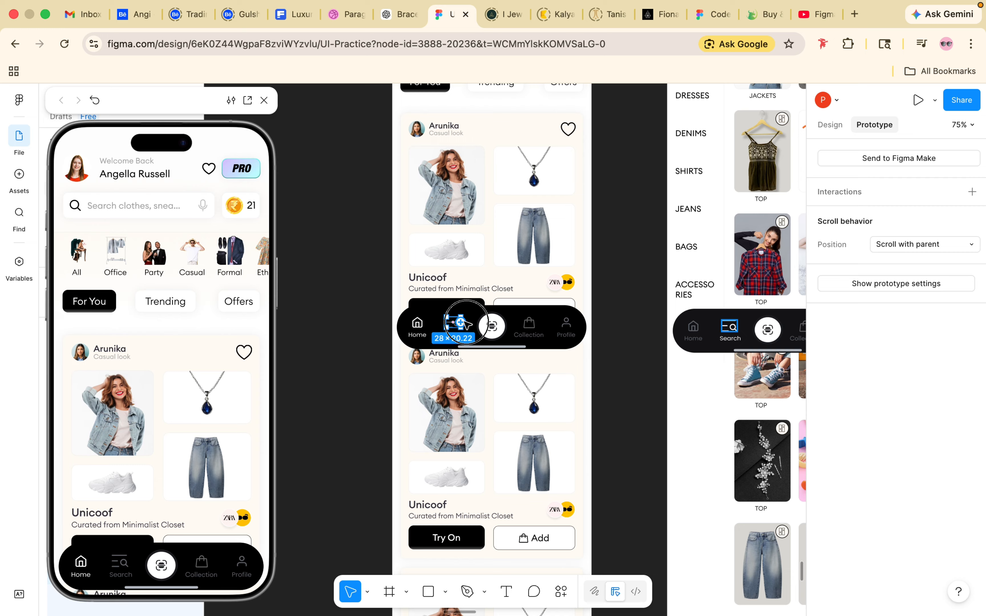
pyautogui.moveTo(461, 323); pyautogui.dragTo(690, 228)
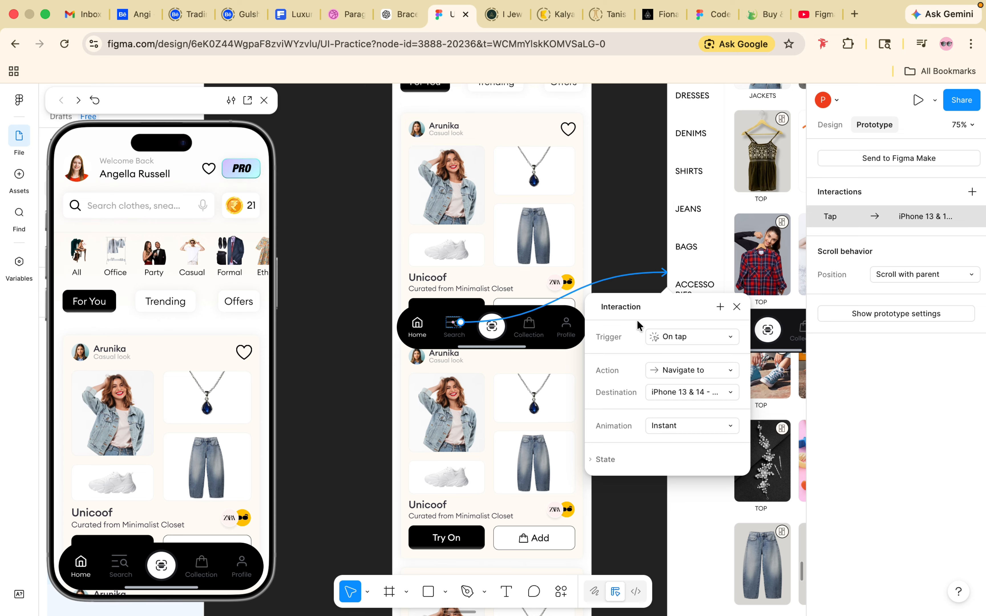
# - Set the Search link's animation to Move in with the Left direction, and close the interaction settings
pyautogui.click(697, 428)
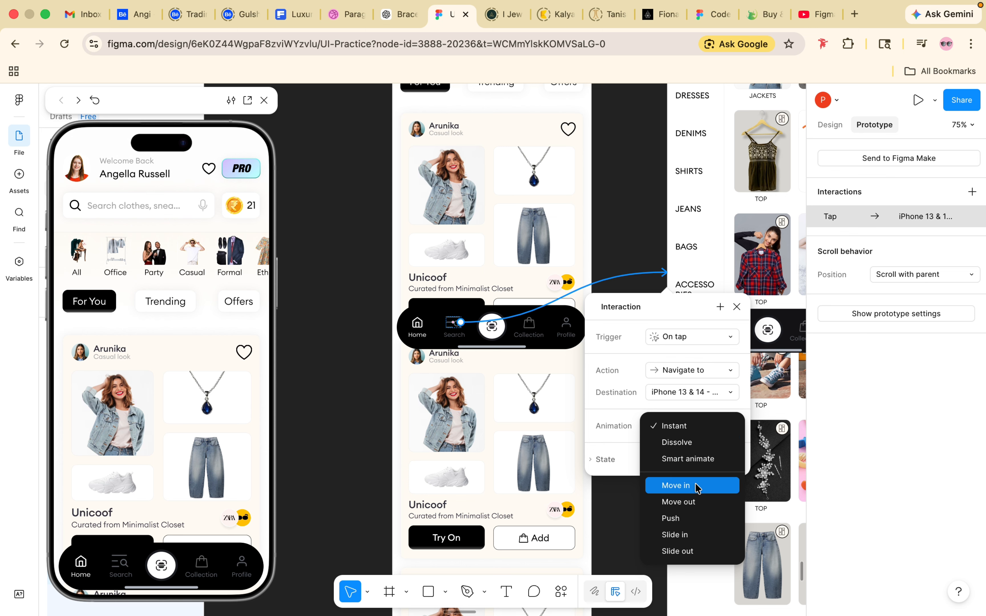
pyautogui.click(697, 485)
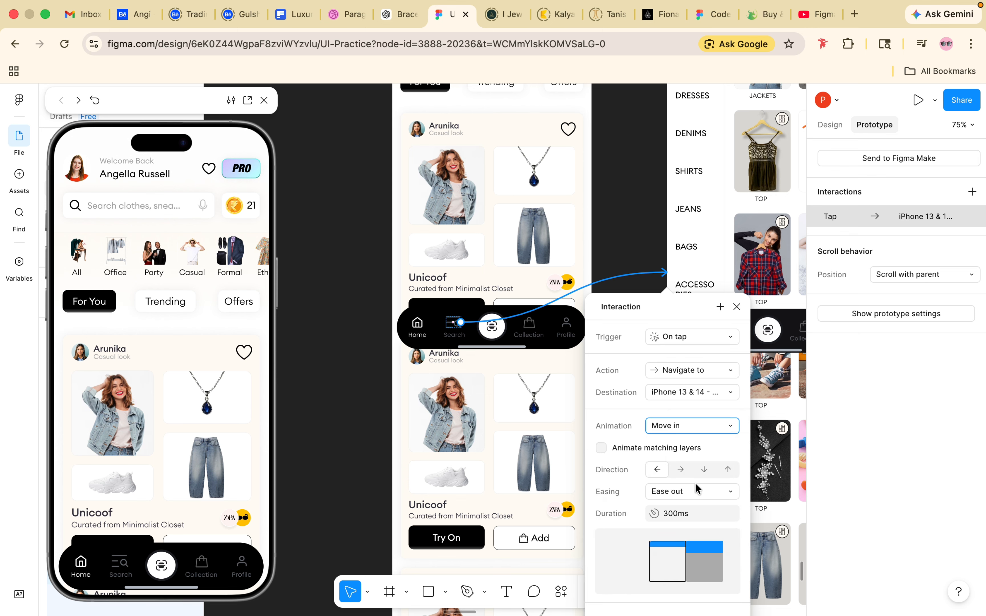
pyautogui.click(658, 471)
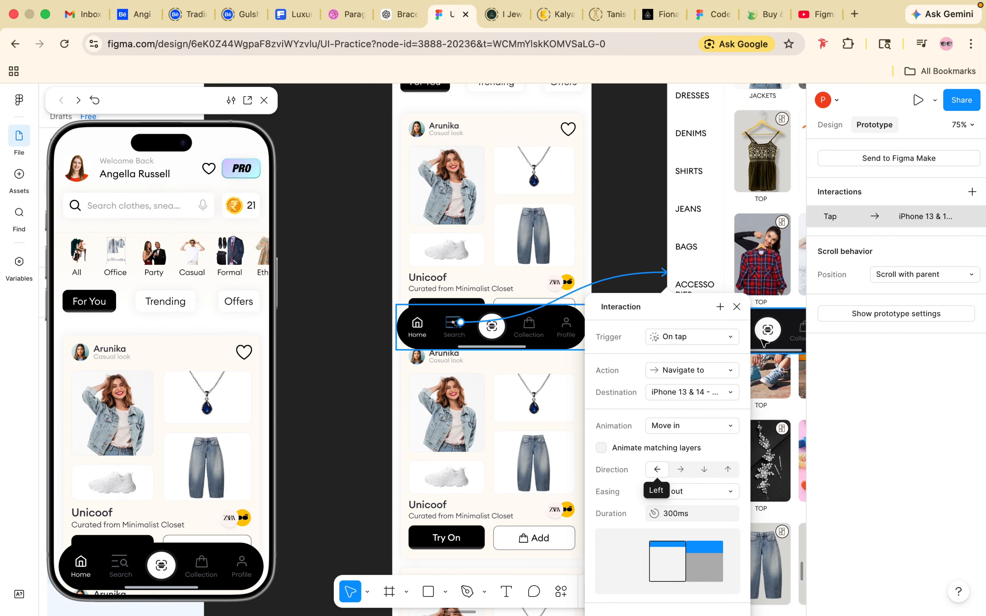
pyautogui.click(737, 307)
pyautogui.click(571, 451)
# - Test the bottom navigation's Search icon in the preview and try the brand filter row on the search screen
pyautogui.scroll(-5, 571, 451)
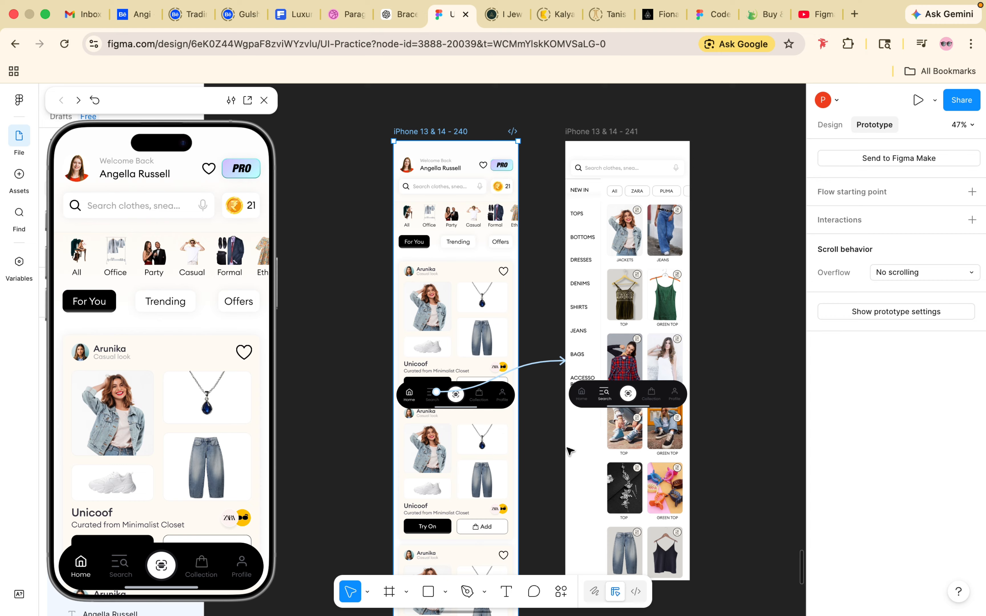
pyautogui.click(122, 565)
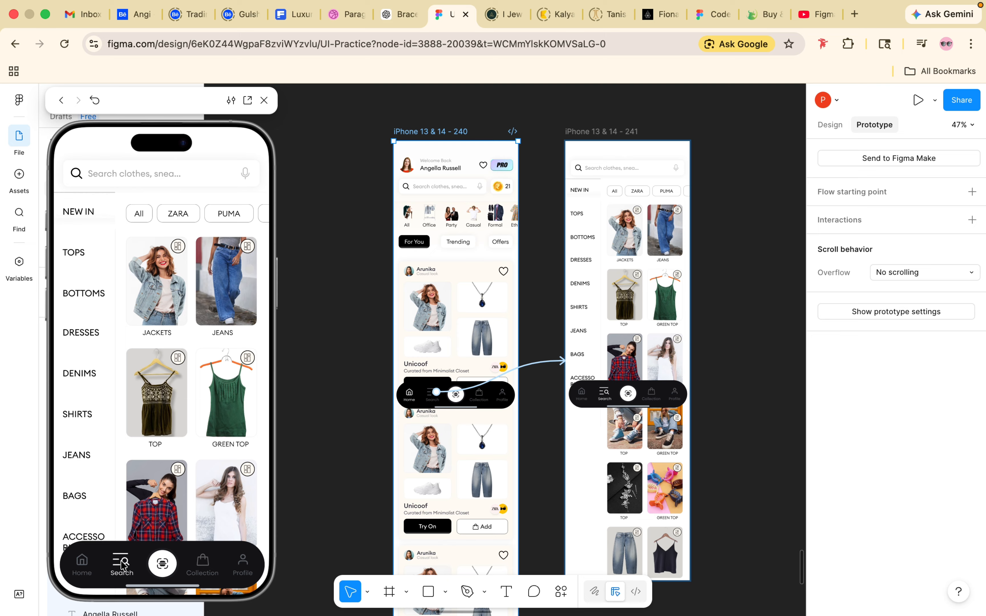
pyautogui.click(187, 220)
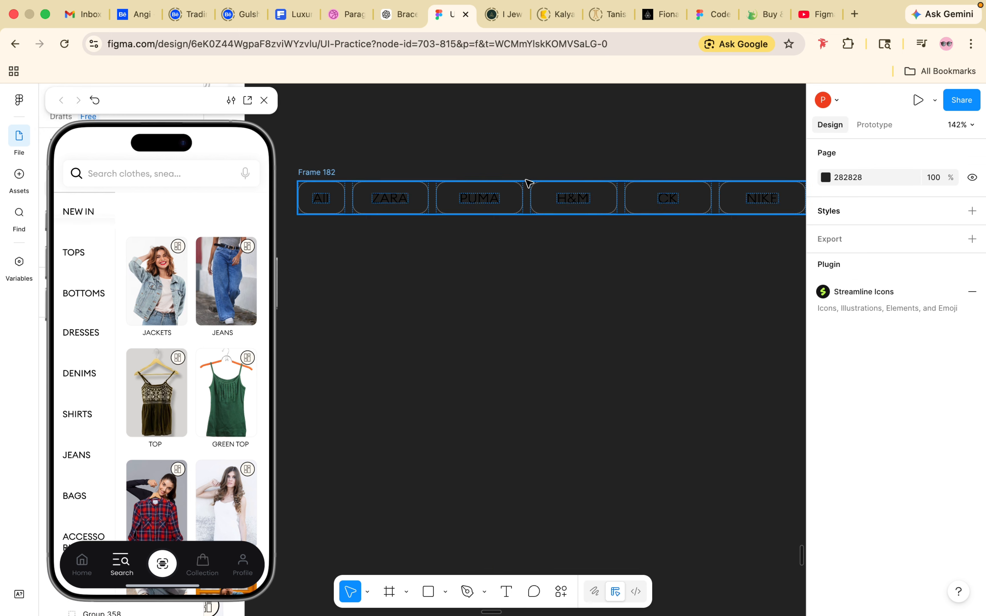
# - Move the brand filter row (Frame 182) onto the "iPhone 13 & 14 - 241" screen, just below the search bar
pyautogui.scroll(-2, 527, 182)
pyautogui.hscroll(2, 428, 196)
pyautogui.scroll(-3, 506, 227)
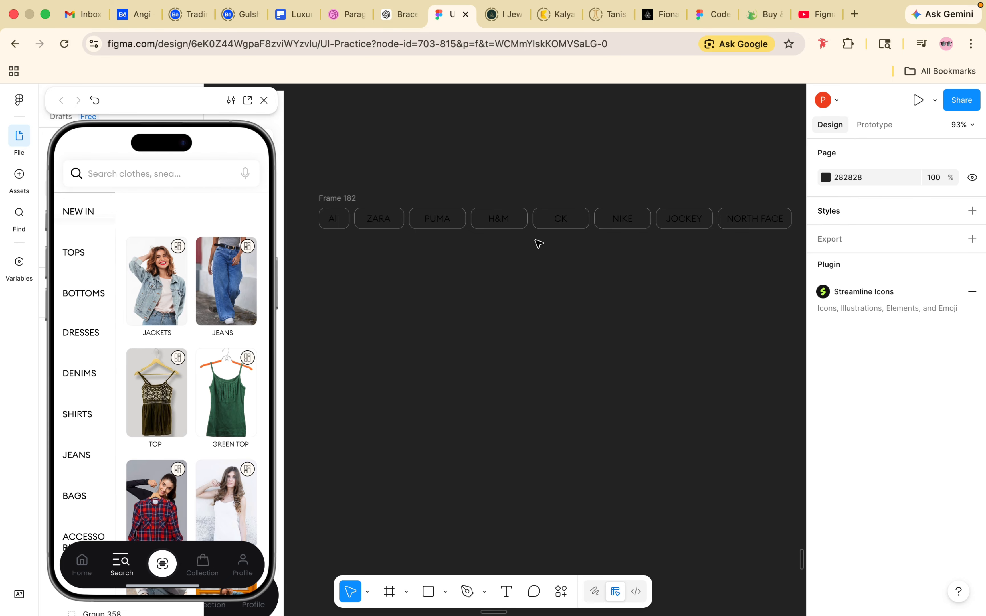
pyautogui.click(352, 199)
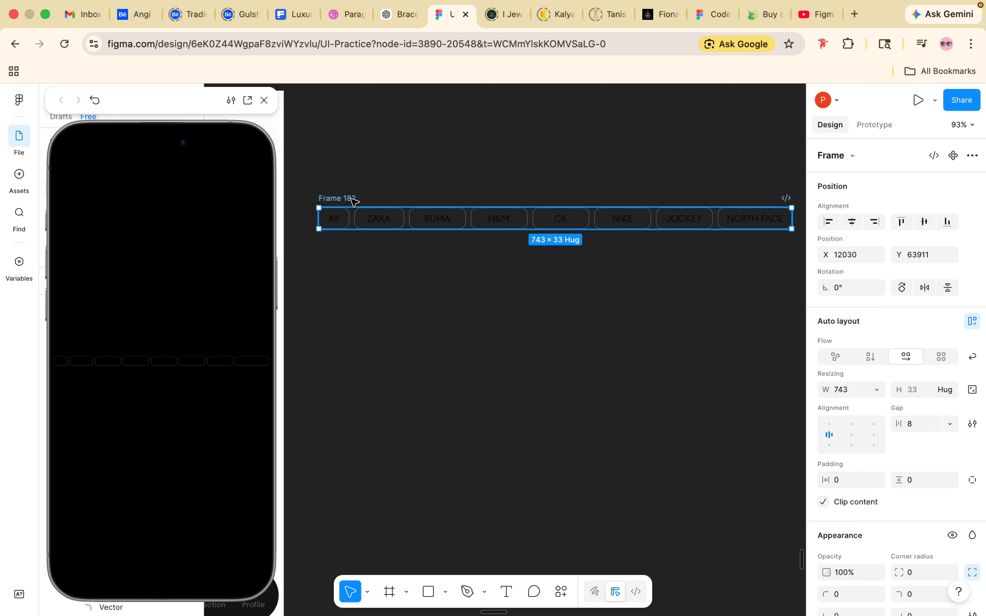
pyautogui.scroll(-3, 660, 230)
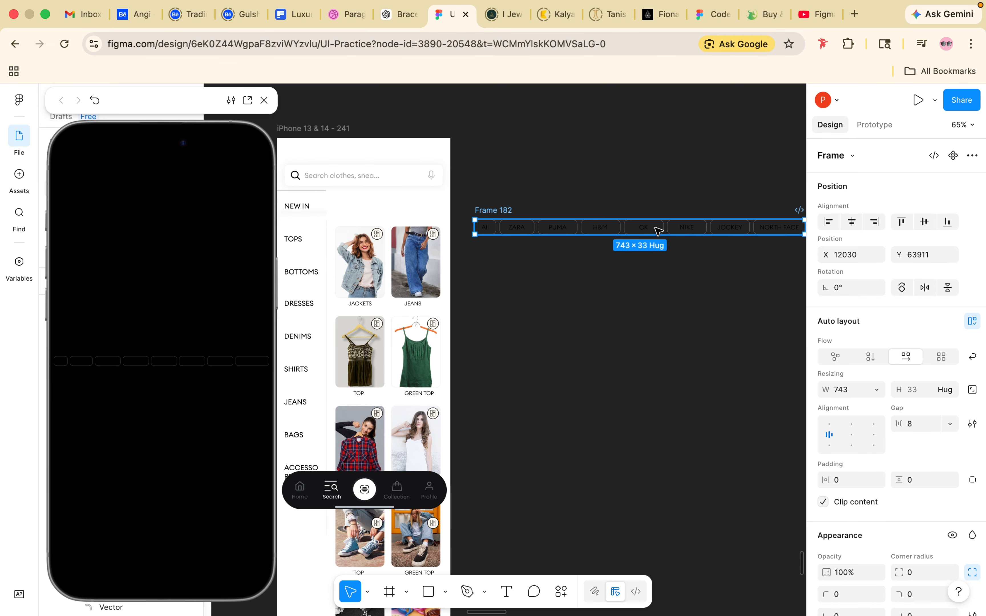
pyautogui.moveTo(659, 231); pyautogui.dragTo(513, 205)
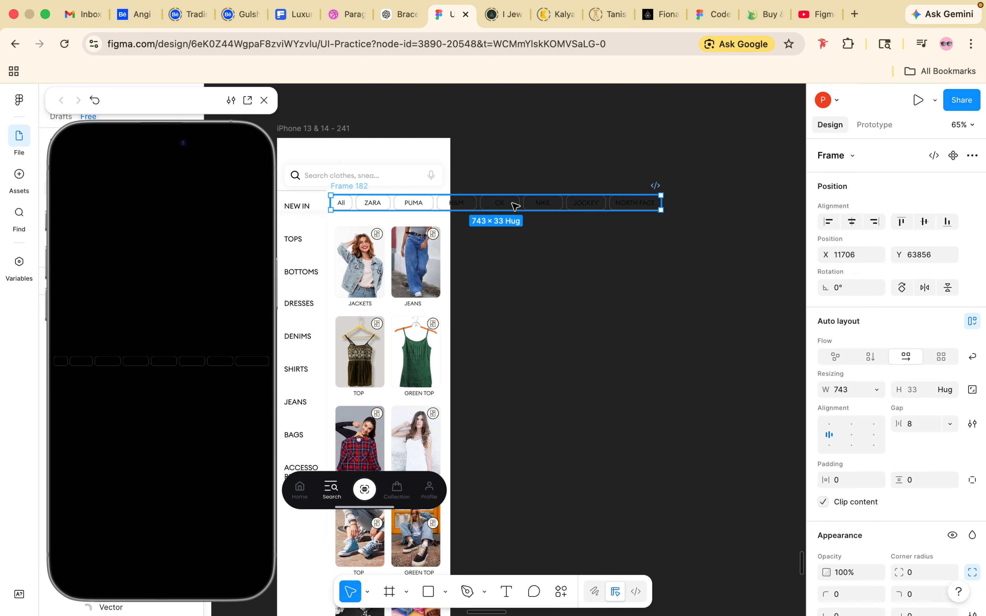
# - Shift the brand filter row to X 11699 and narrow it to 276 wide, ending at the phone screen's right edge
pyautogui.scroll(5, 434, 204)
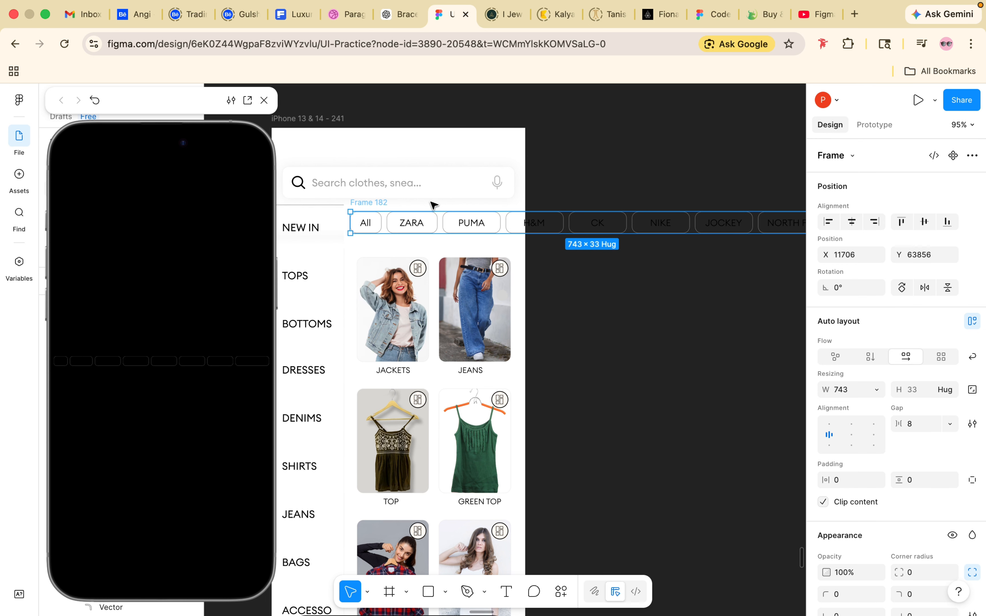
pyautogui.scroll(-5, 530, 220)
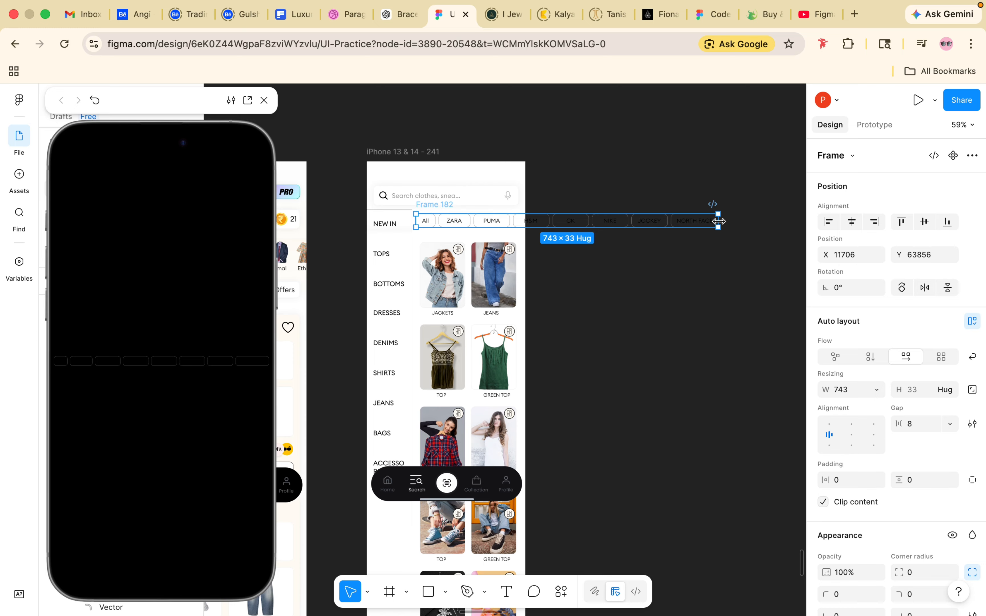
pyautogui.moveTo(718, 220); pyautogui.dragTo(529, 225)
pyautogui.scroll(5, 528, 225)
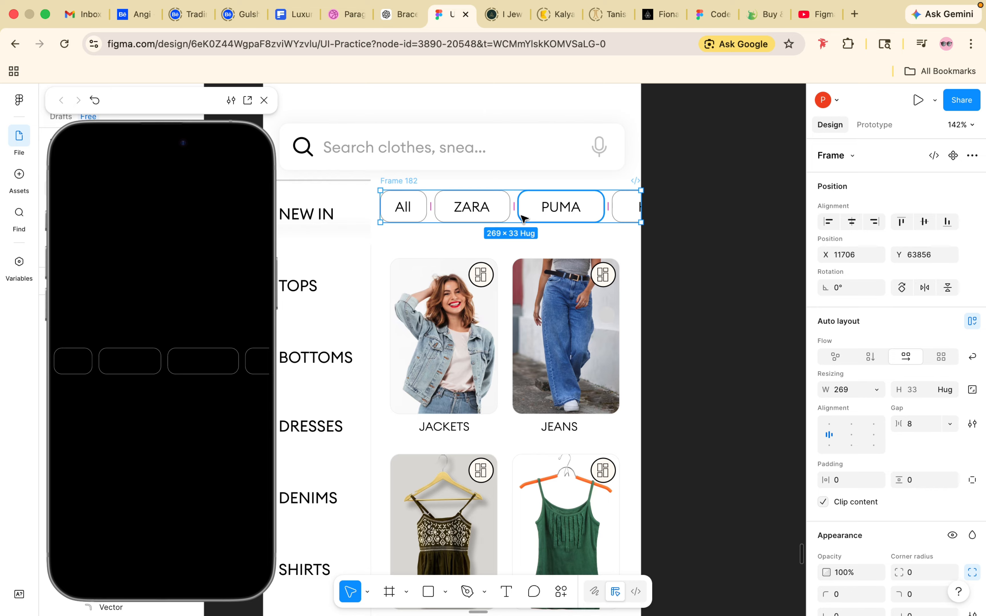
pyautogui.moveTo(521, 216); pyautogui.dragTo(514, 212)
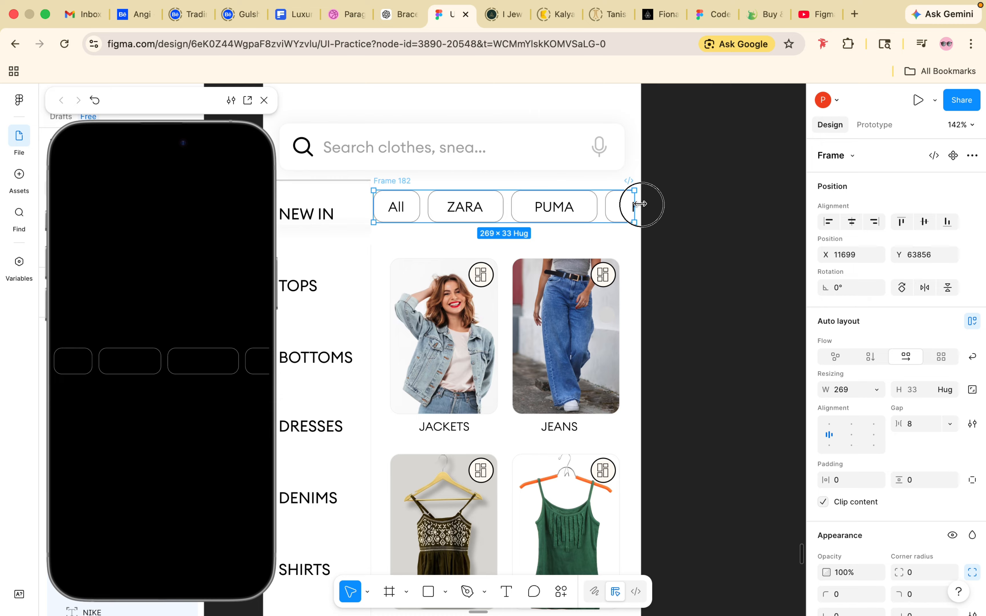
pyautogui.moveTo(638, 204); pyautogui.dragTo(640, 206)
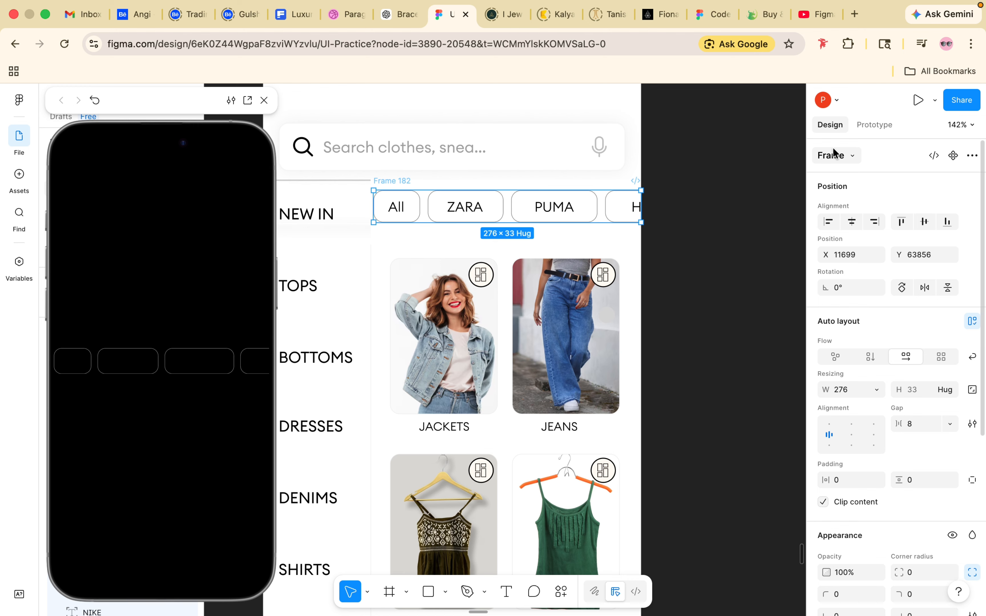
# - Set the brand filter row's overflow scroll behavior to Horizontal
pyautogui.click(876, 129)
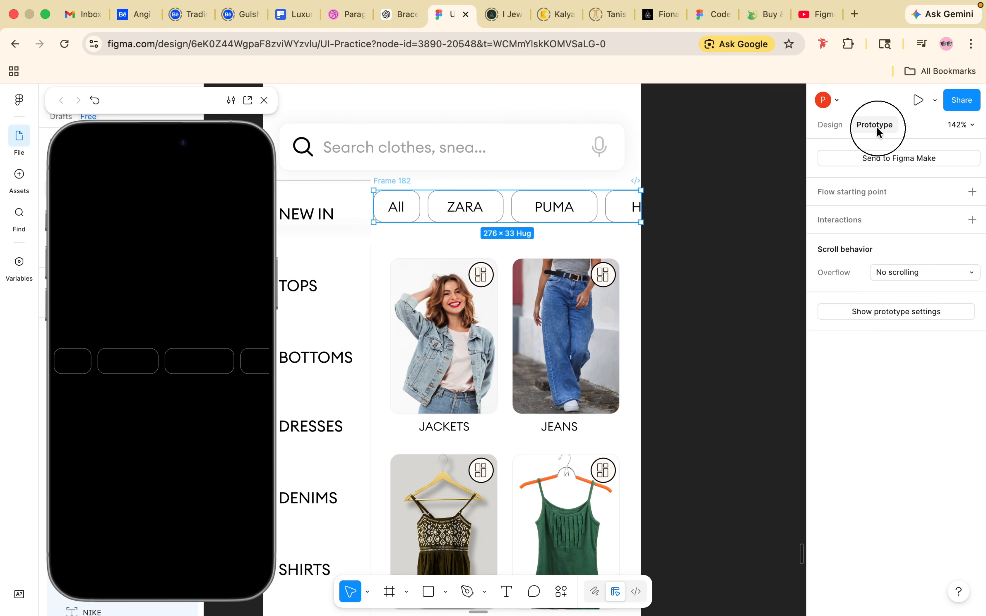
pyautogui.click(924, 278)
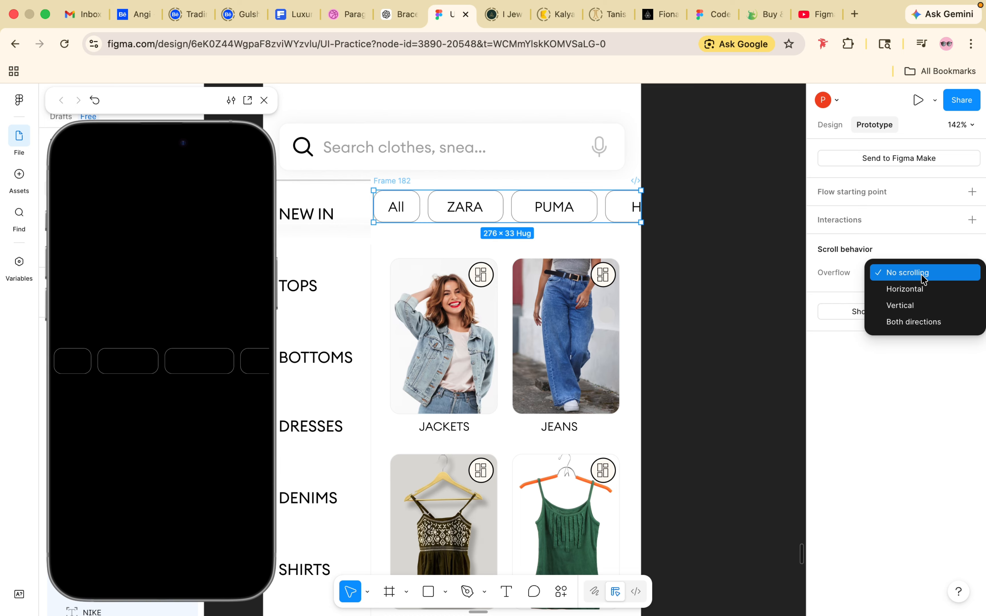
pyautogui.click(922, 288)
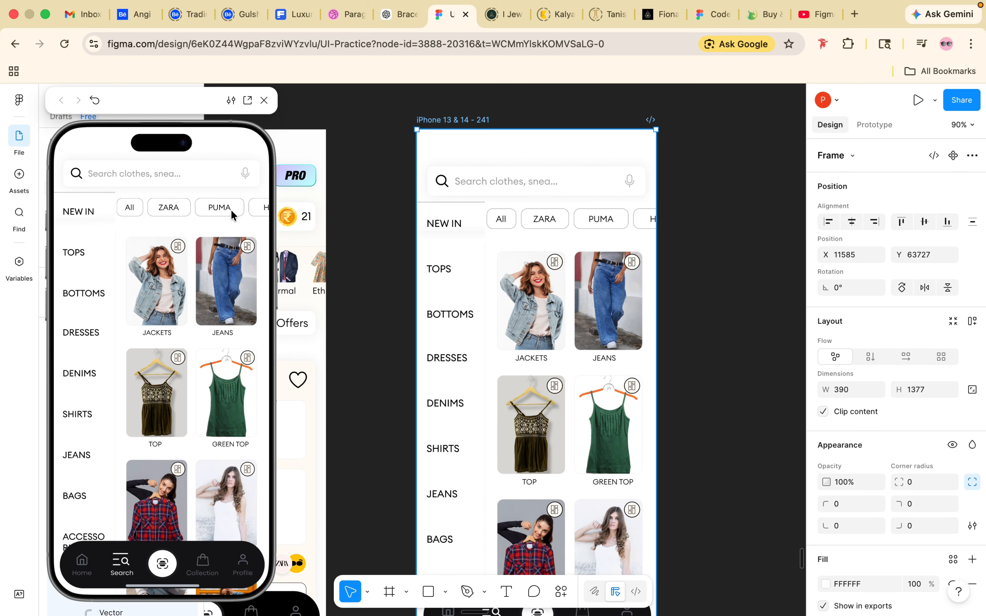
# - Test the search screen in the preview by scrolling the brand filters sideways and the categories and products vertically
pyautogui.moveTo(240, 205)
pyautogui.mouseDown()
pyautogui.moveTo(170, 206)
pyautogui.moveTo(255, 211)
pyautogui.mouseUp()
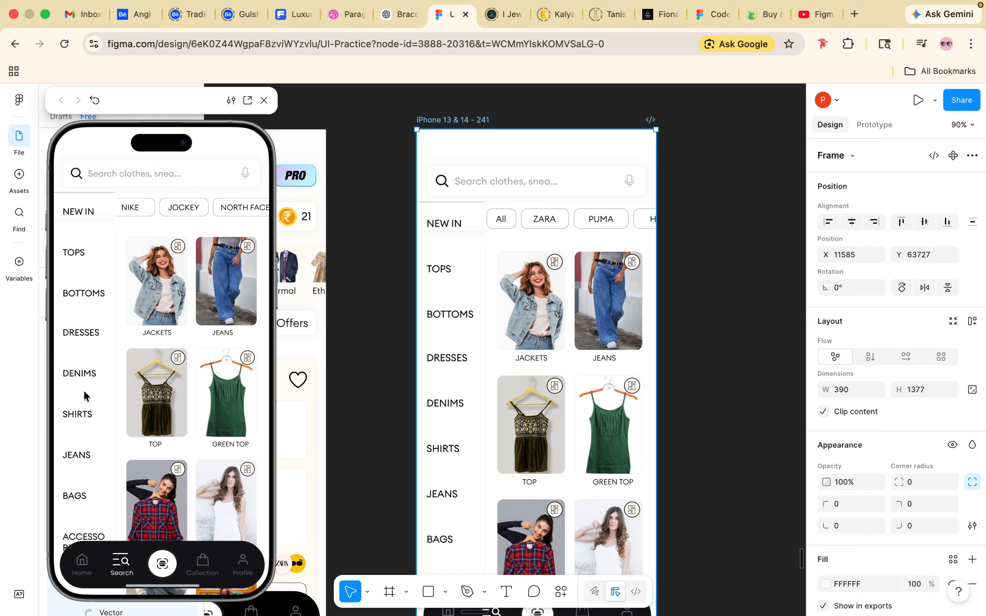
pyautogui.scroll(-10, 83, 390)
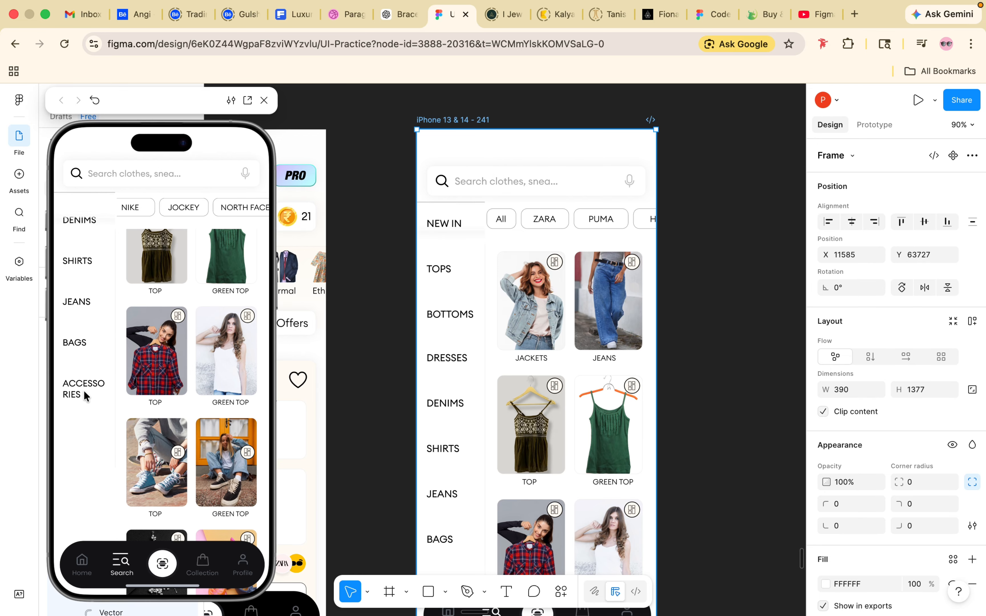
pyautogui.scroll(10, 84, 390)
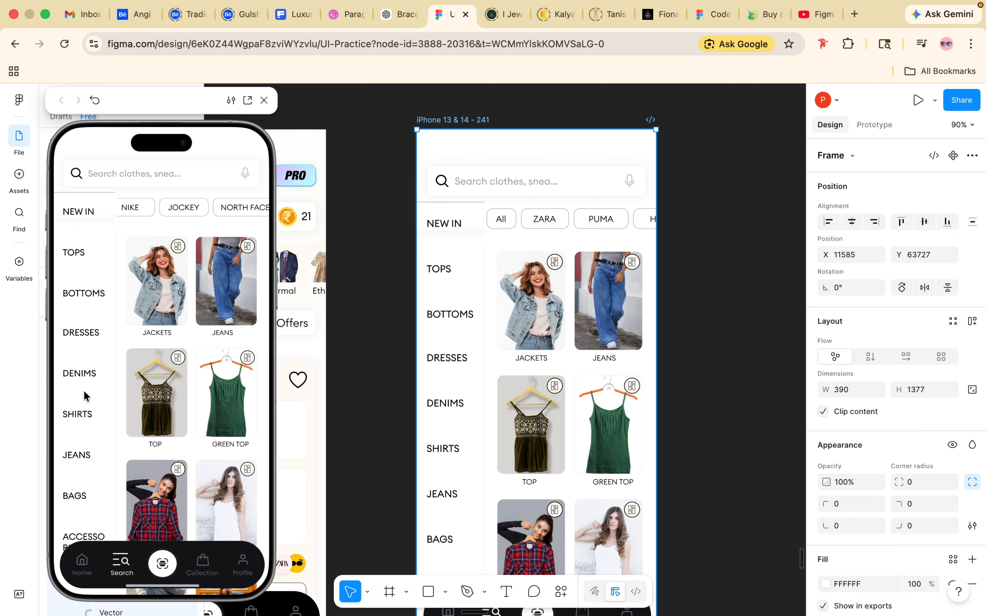
pyautogui.scroll(-5, 84, 390)
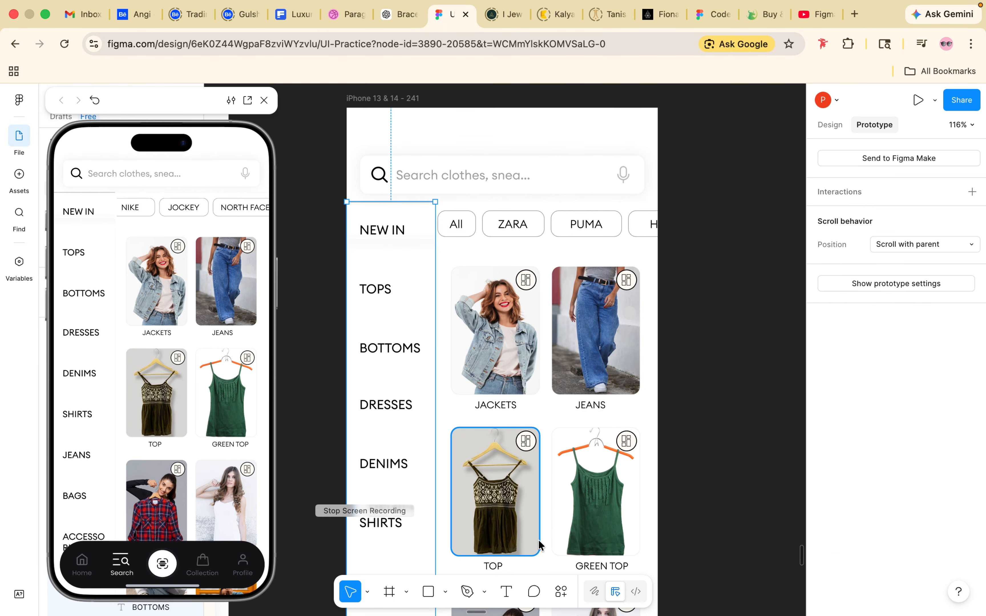
# - Set the scroll position of the category sidebar's background layer to Fixed (stay in place), leaving it without an interaction
pyautogui.click(595, 330)
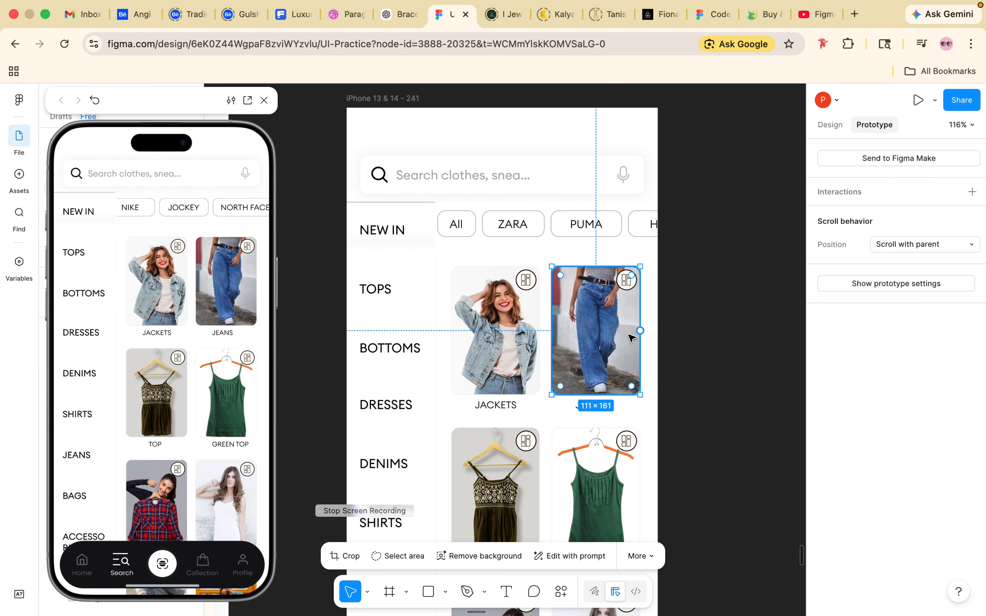
pyautogui.click(401, 277)
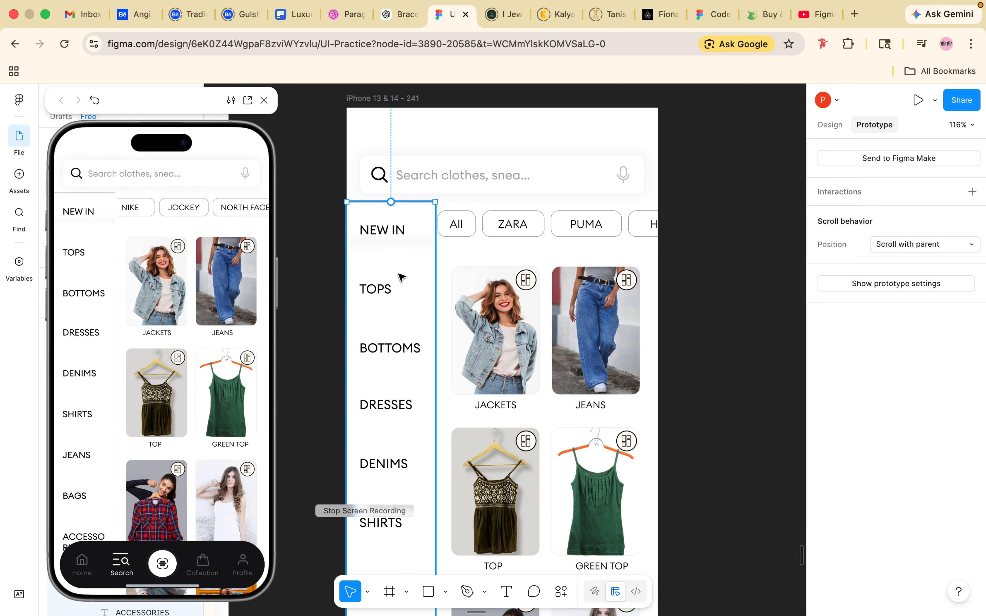
pyautogui.click(933, 246)
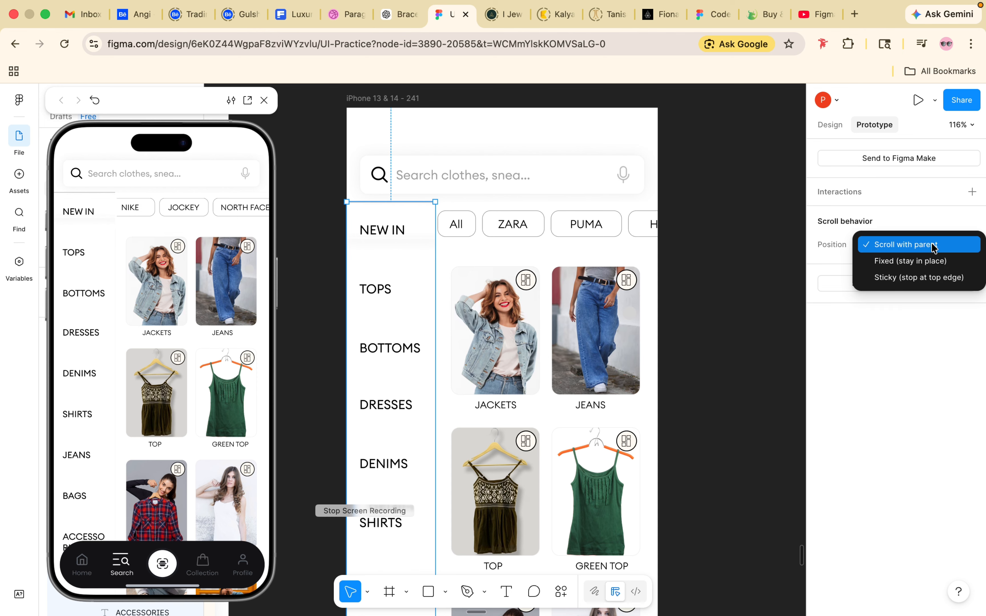
pyautogui.click(903, 263)
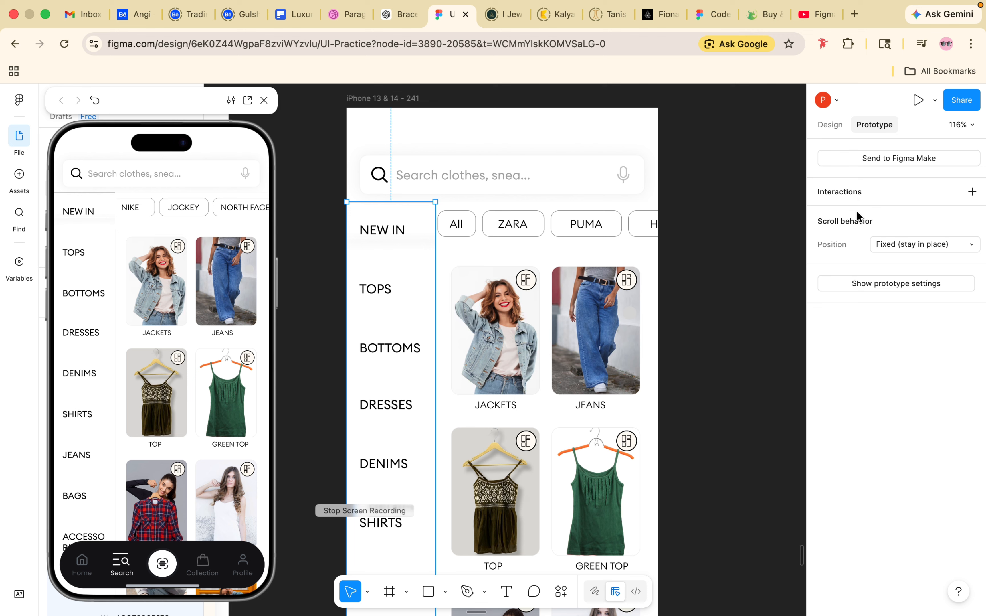
pyautogui.click(869, 198)
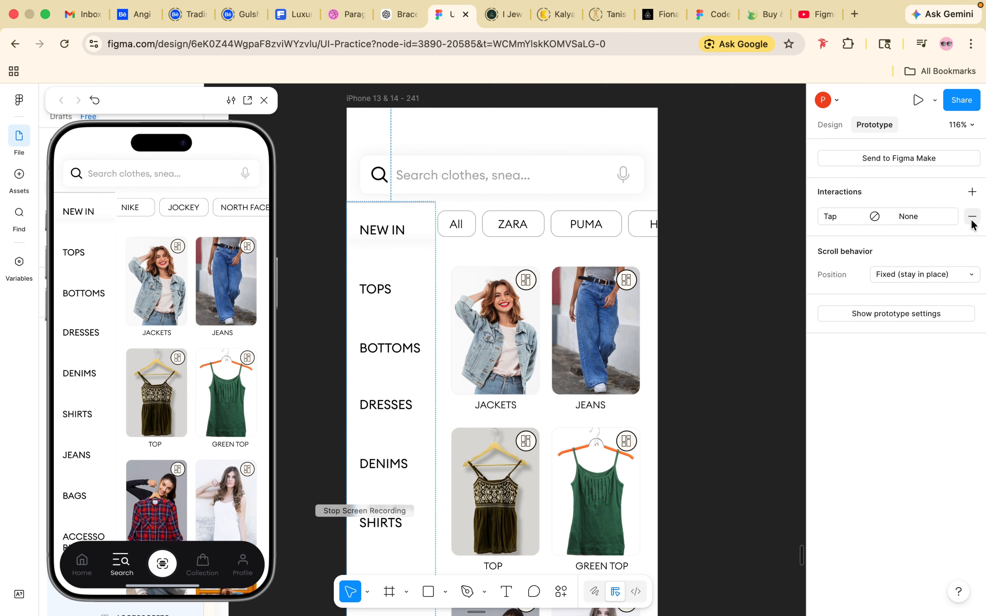
pyautogui.click(972, 219)
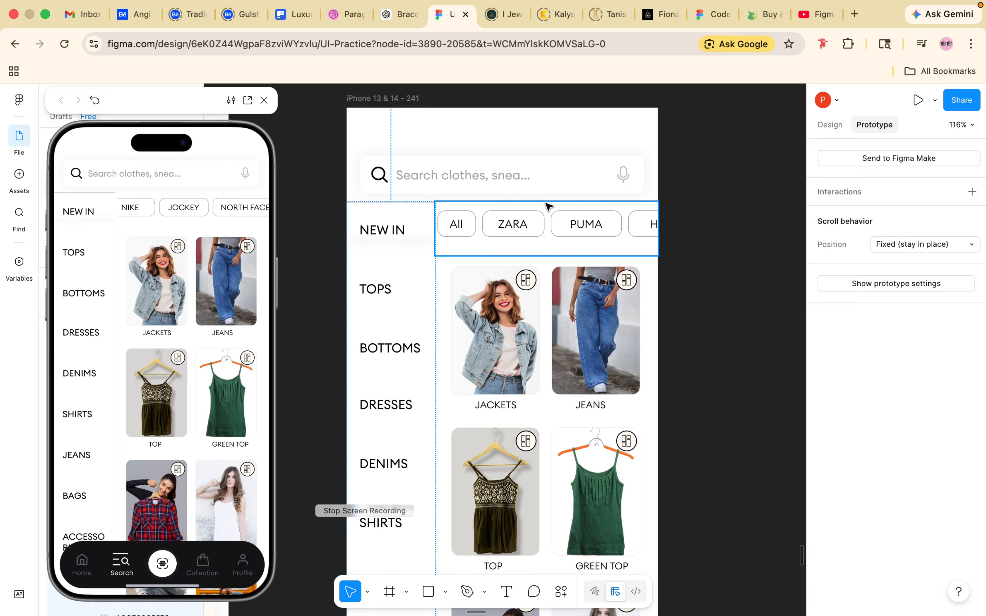
# - Test vertical scrolling of the product grid and the category list in the search screen preview
pyautogui.scroll(-3, 103, 368)
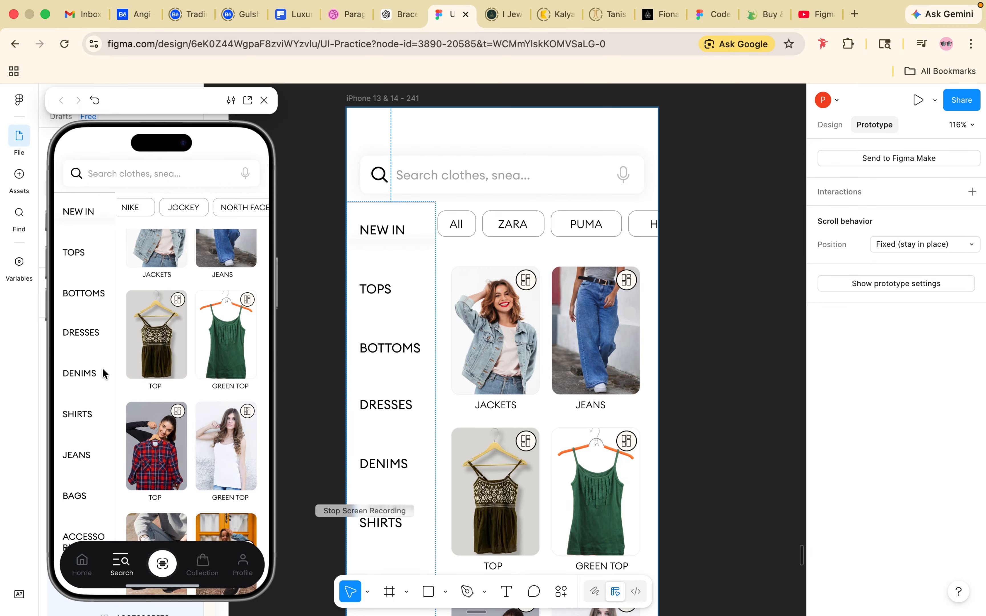
pyautogui.scroll(-3, 154, 410)
pyautogui.scroll(5, 155, 410)
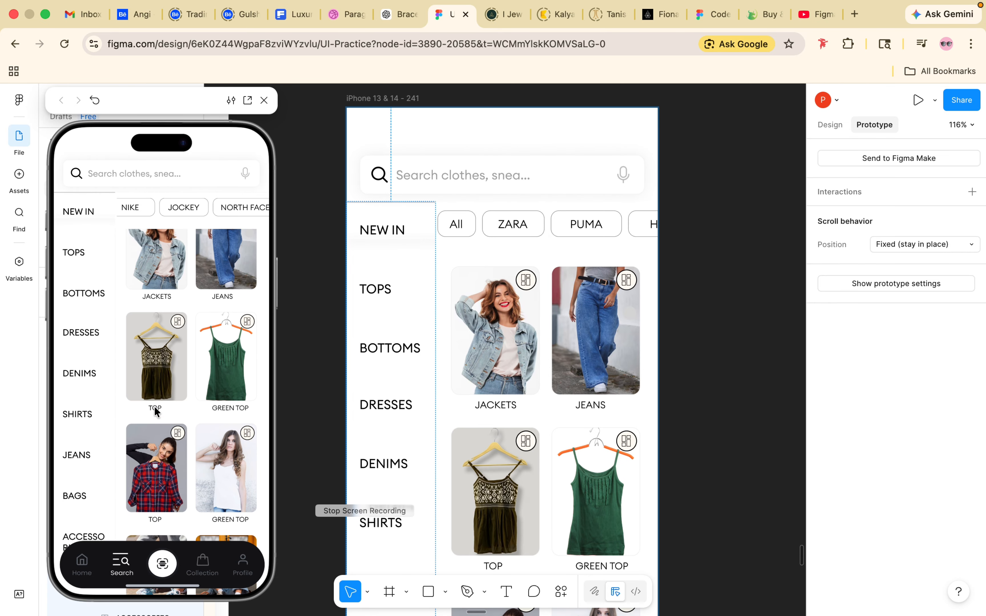
pyautogui.scroll(-5, 173, 298)
pyautogui.scroll(5, 173, 300)
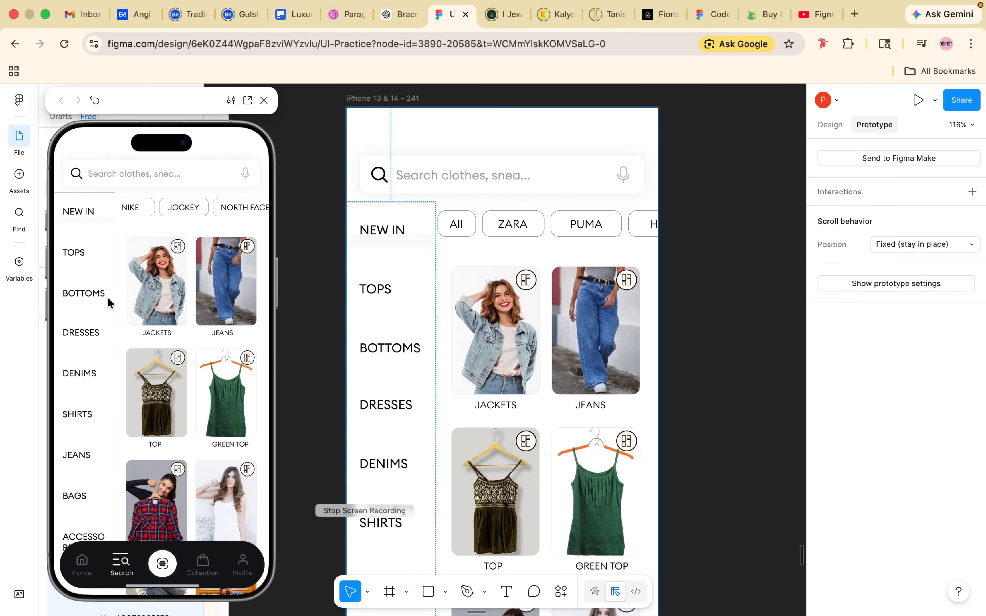
pyautogui.scroll(-3, 77, 326)
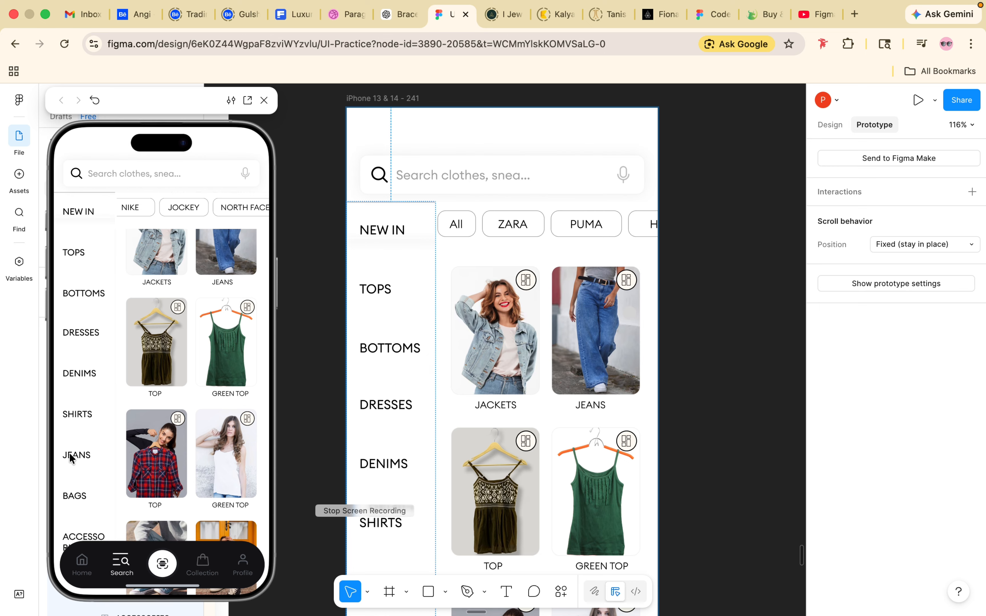
# - Set the overflow scroll behavior of the category sidebar frame to Vertical
pyautogui.click(390, 236)
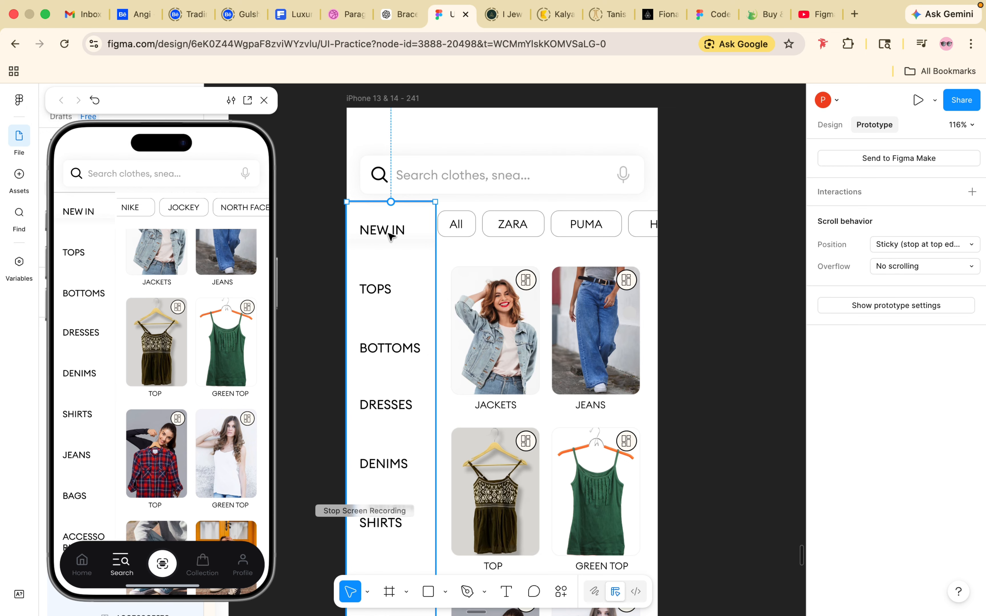
pyautogui.doubleClick(390, 236)
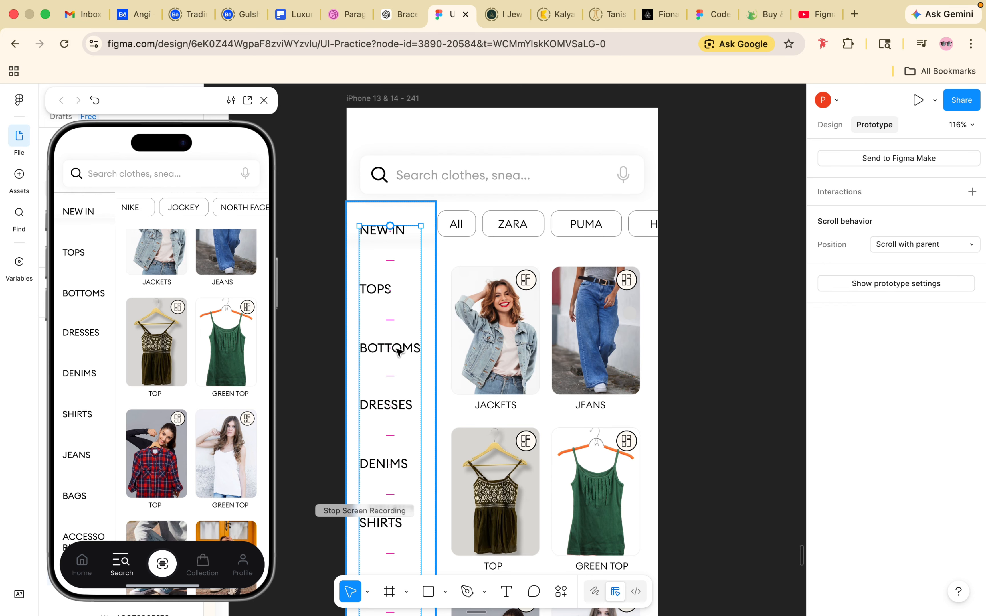
pyautogui.click(909, 245)
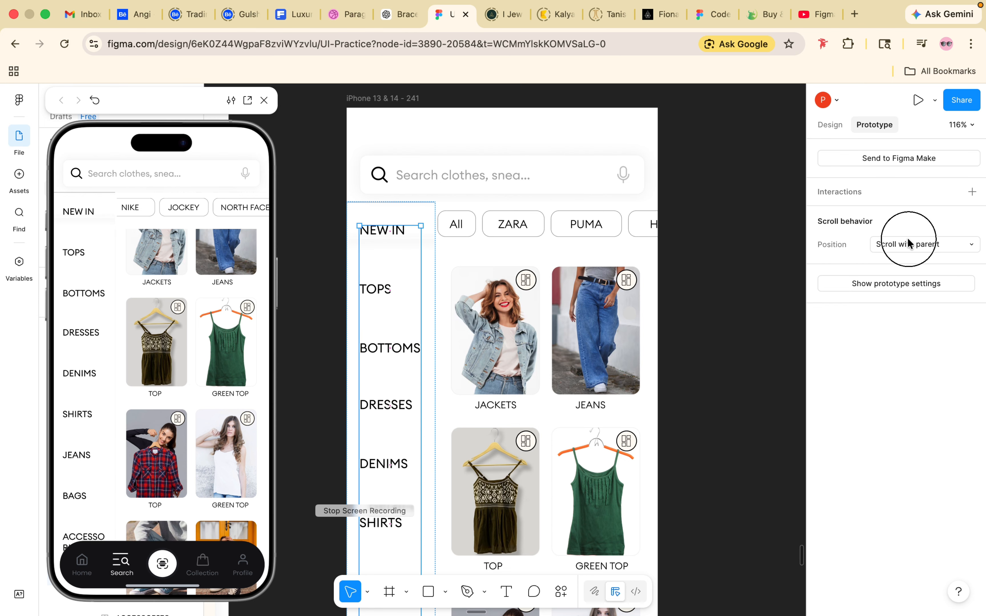
pyautogui.click(718, 273)
pyautogui.click(363, 216)
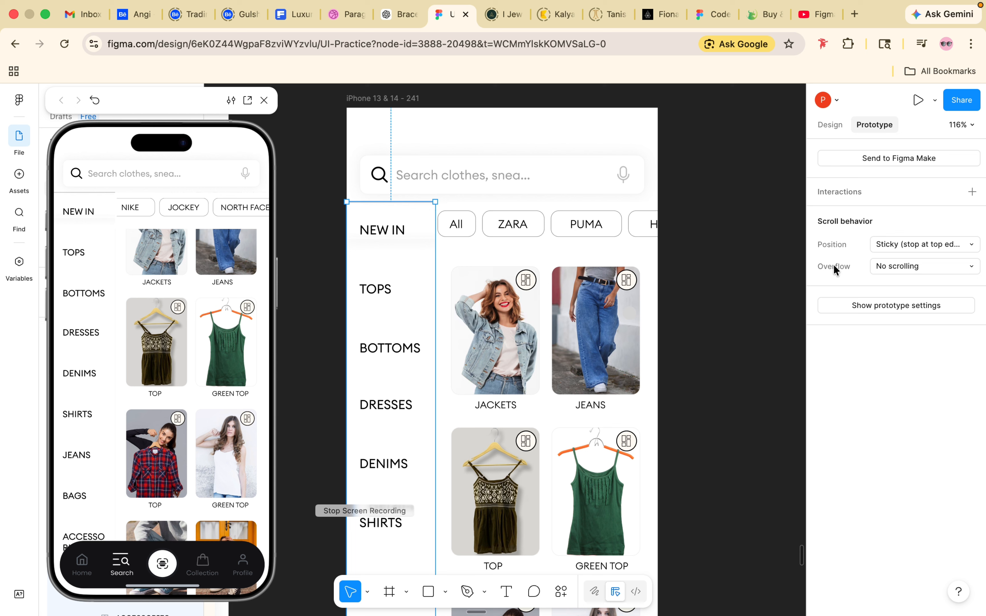
pyautogui.click(922, 272)
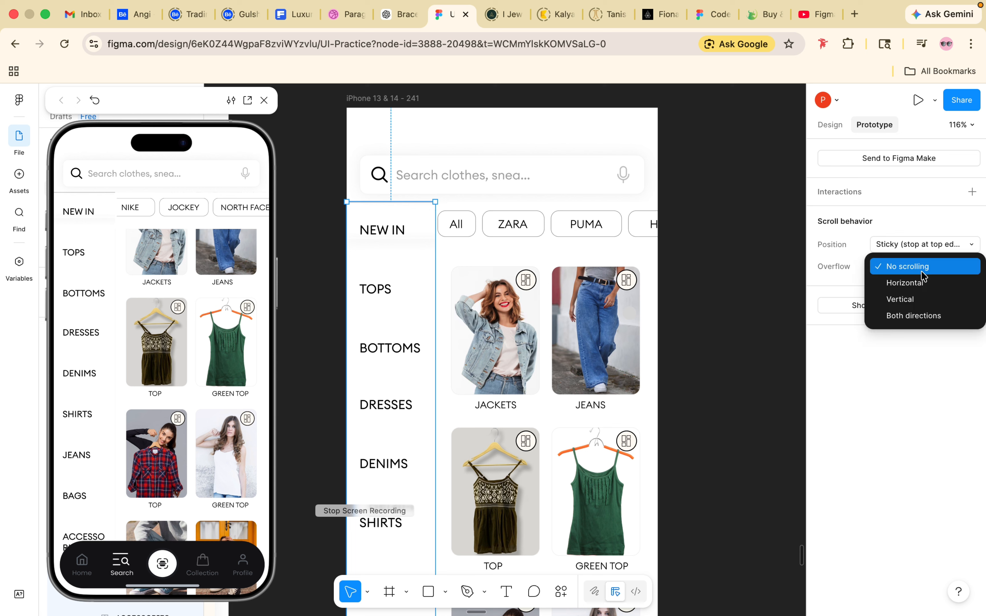
pyautogui.click(915, 299)
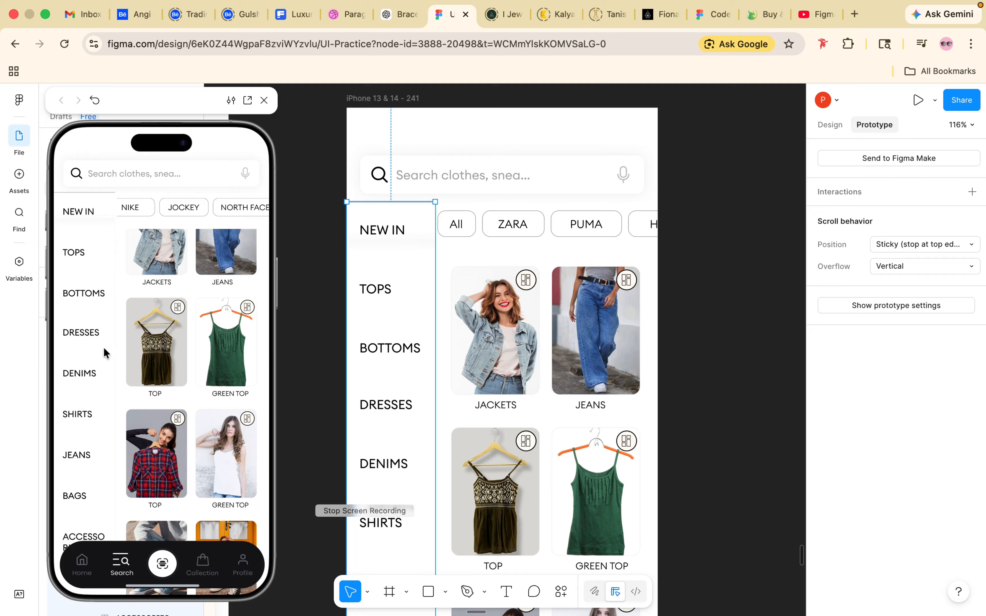
# - Test the preview by scrolling the category list vertically, the brand filters back to All, and the products vertically
pyautogui.scroll(-5, 69, 401)
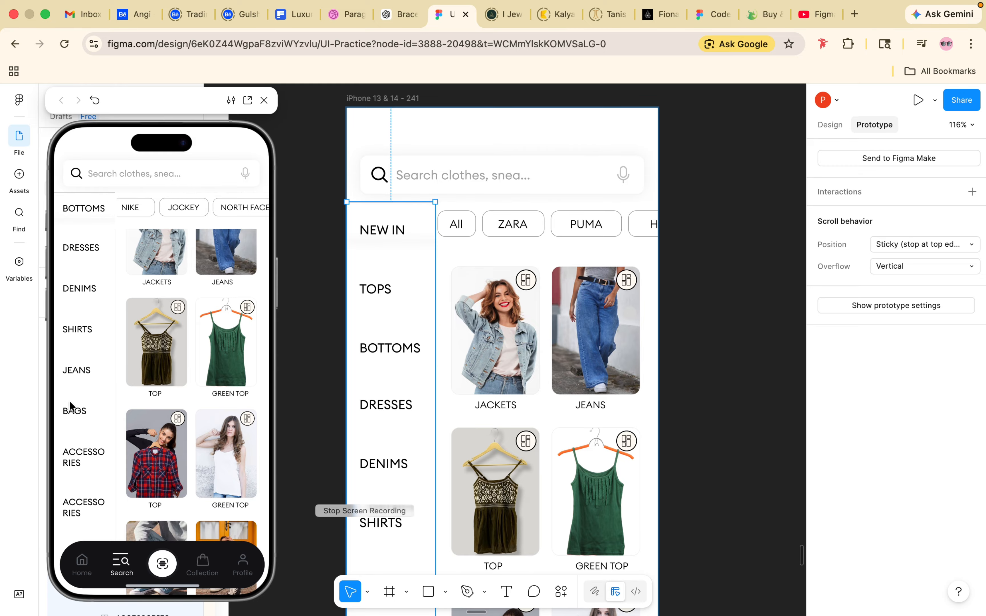
pyautogui.scroll(5, 70, 401)
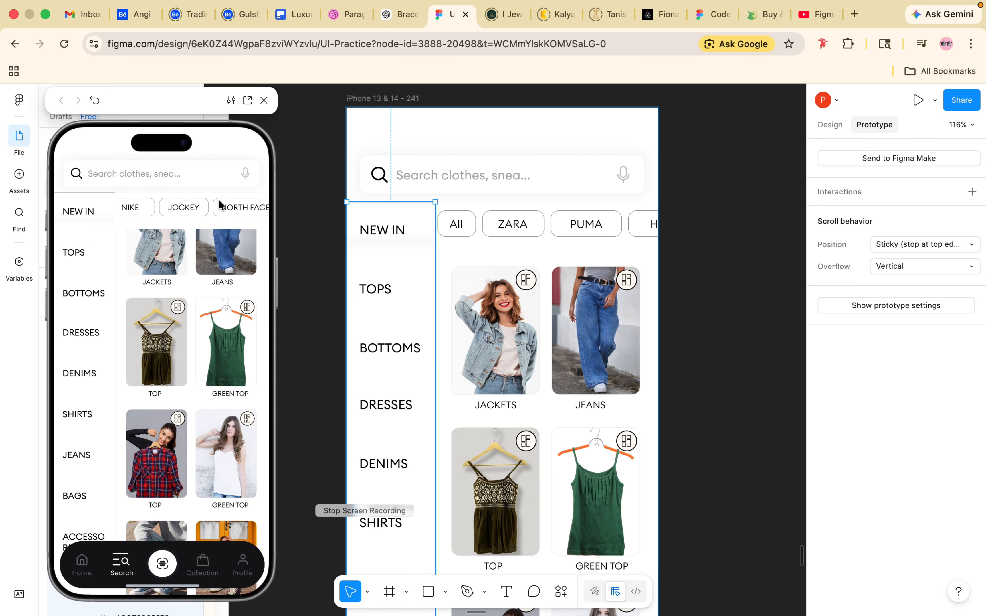
pyautogui.hscroll(-3, 220, 207)
pyautogui.hscroll(-3, 220, 206)
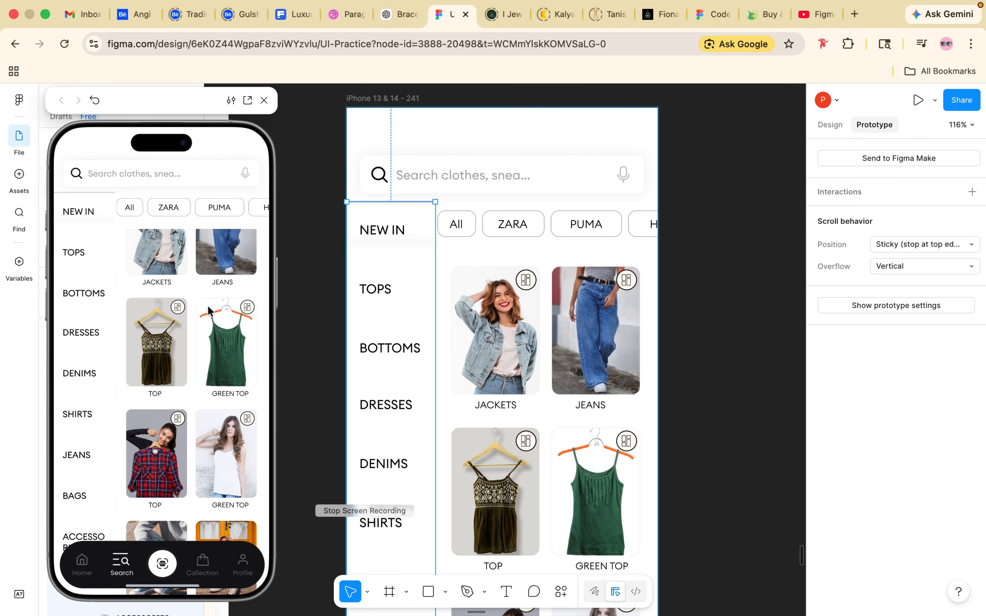
pyautogui.scroll(-5, 209, 392)
pyautogui.scroll(5, 209, 392)
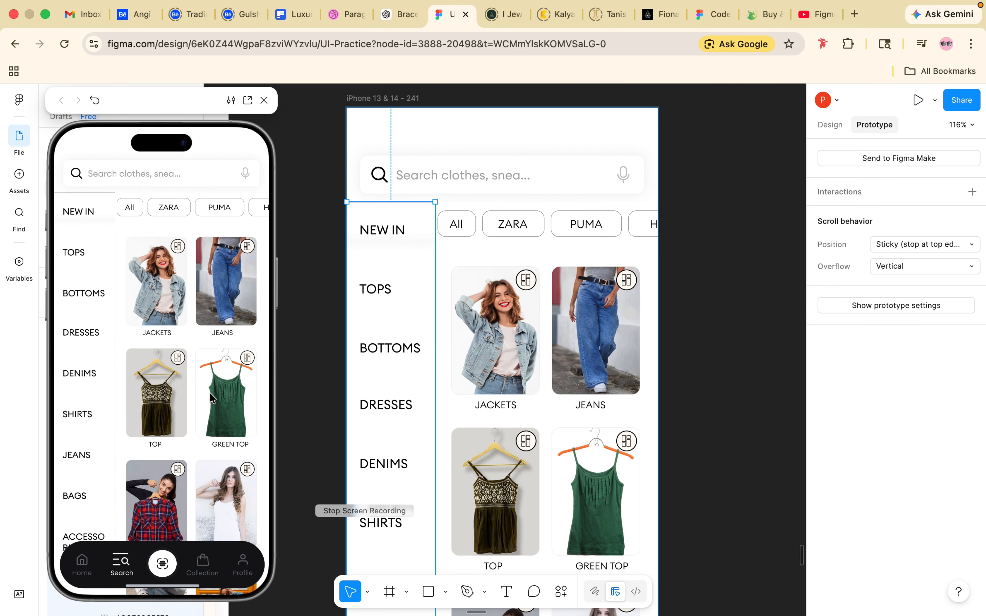
pyautogui.scroll(-5, 535, 223)
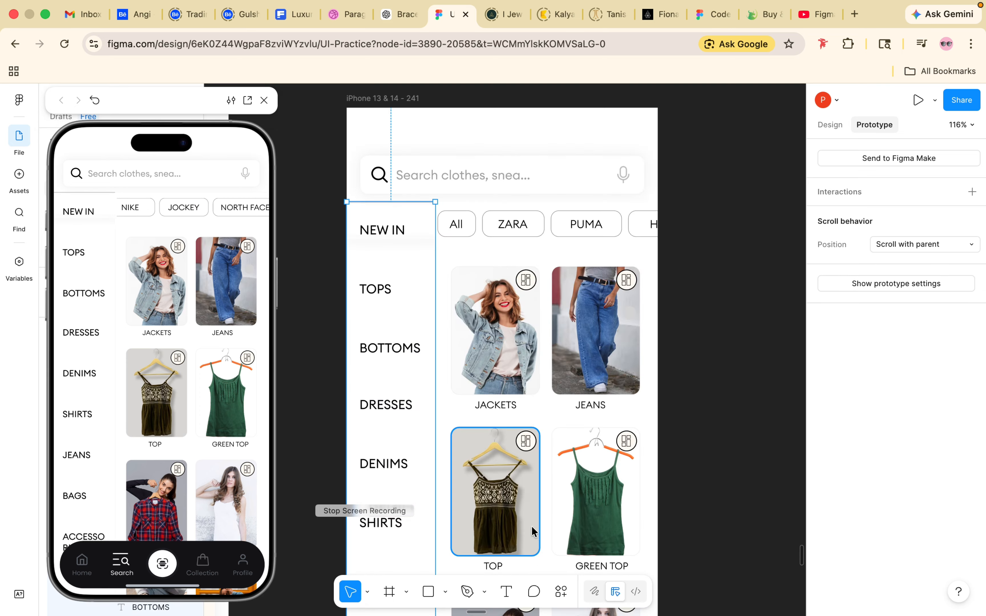
# - Make the background layer behind the category list Fixed (stay in place) when scrolling, with no interaction on it
pyautogui.click(595, 330)
pyautogui.click(398, 277)
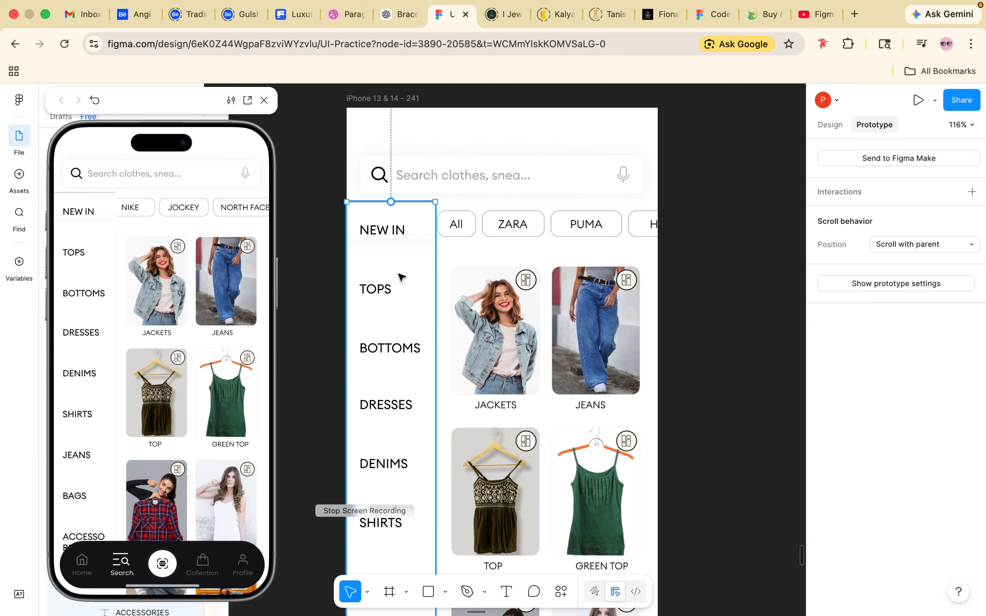
pyautogui.click(933, 246)
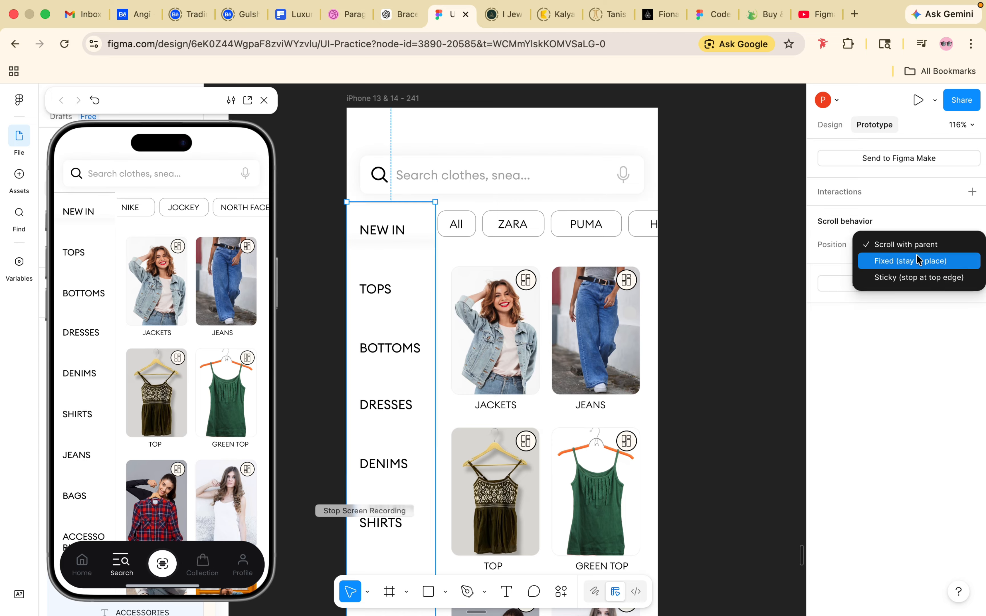
pyautogui.click(905, 262)
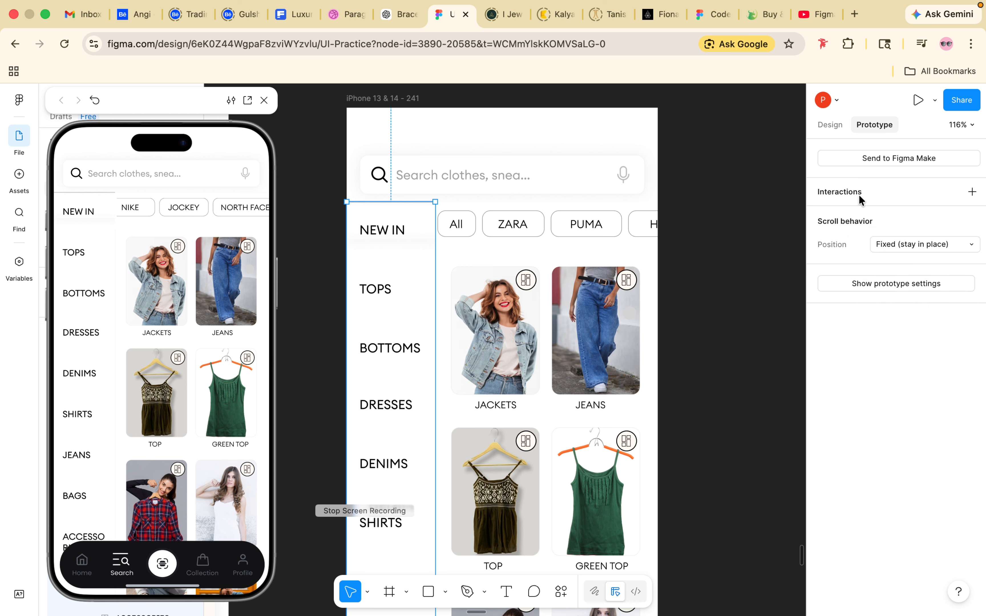
pyautogui.click(869, 198)
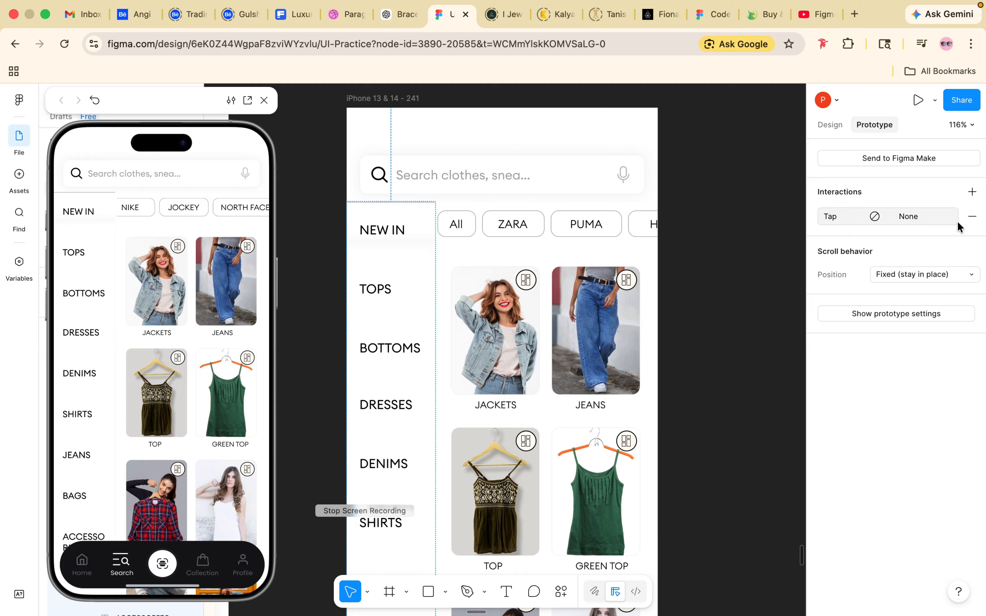
pyautogui.click(973, 220)
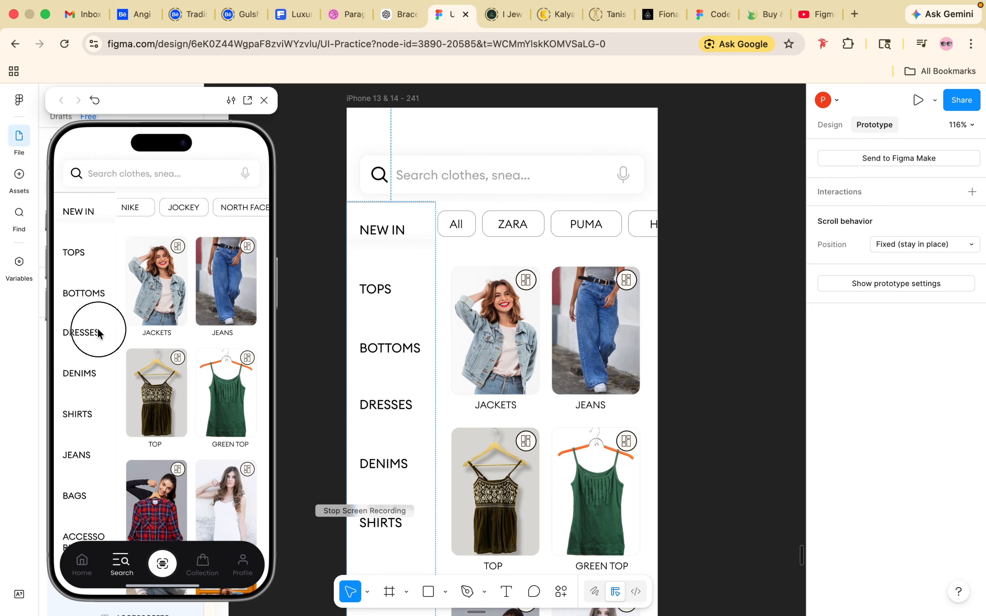
# - Check in the preview how the product grid scrolls up and down beside the category list
pyautogui.scroll(-2, 103, 368)
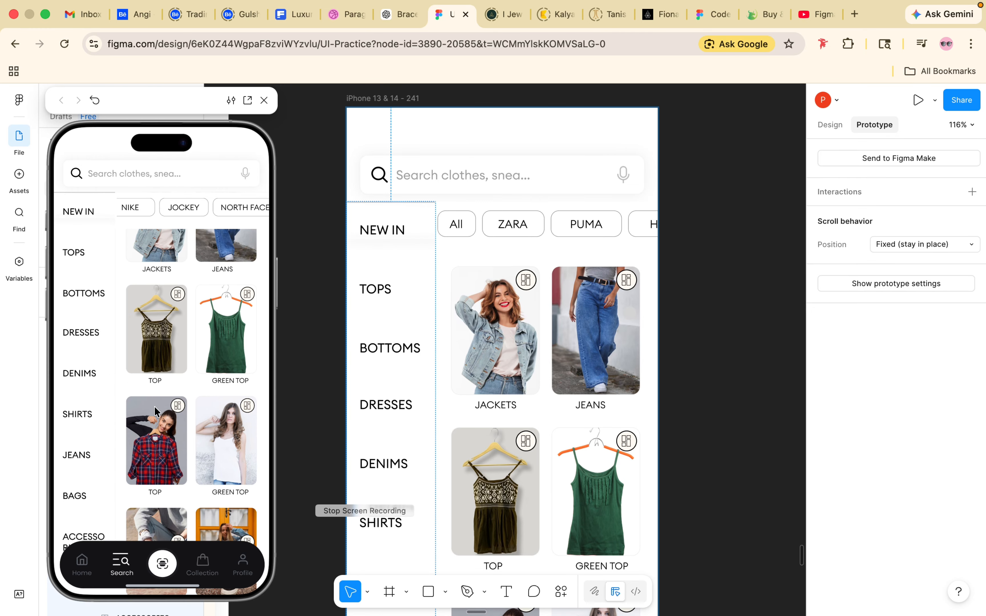
pyautogui.scroll(-5, 155, 409)
pyautogui.scroll(8, 155, 410)
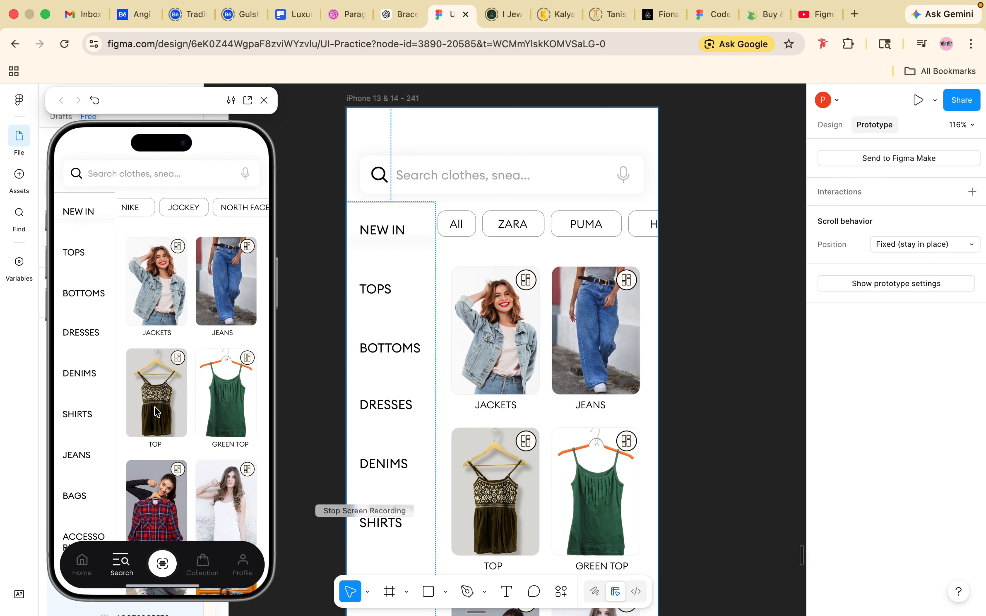
pyautogui.scroll(-4, 155, 410)
pyautogui.scroll(2, 156, 410)
pyautogui.scroll(-3, 173, 295)
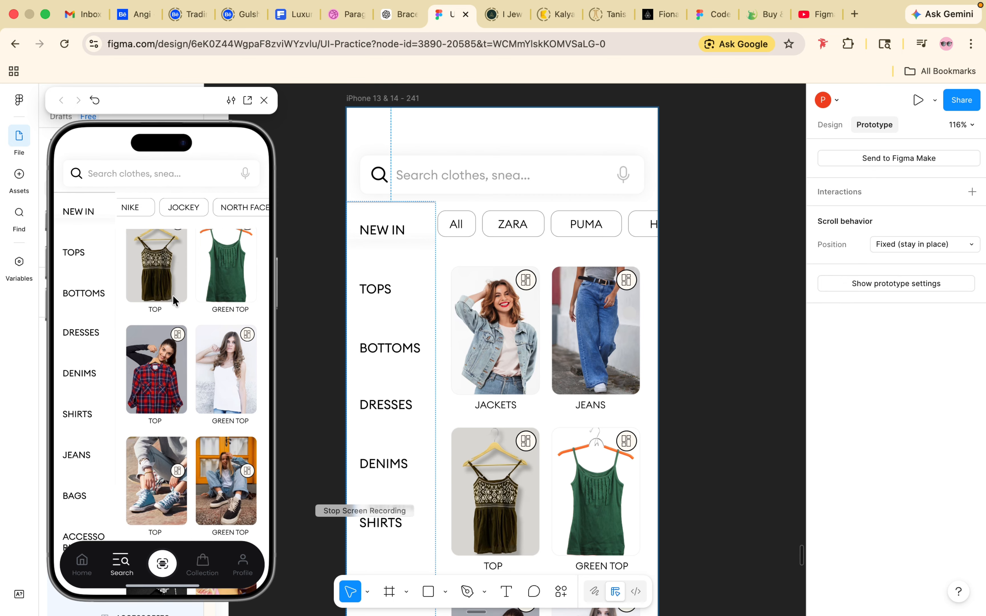
pyautogui.scroll(5, 173, 295)
pyautogui.scroll(-2, 77, 326)
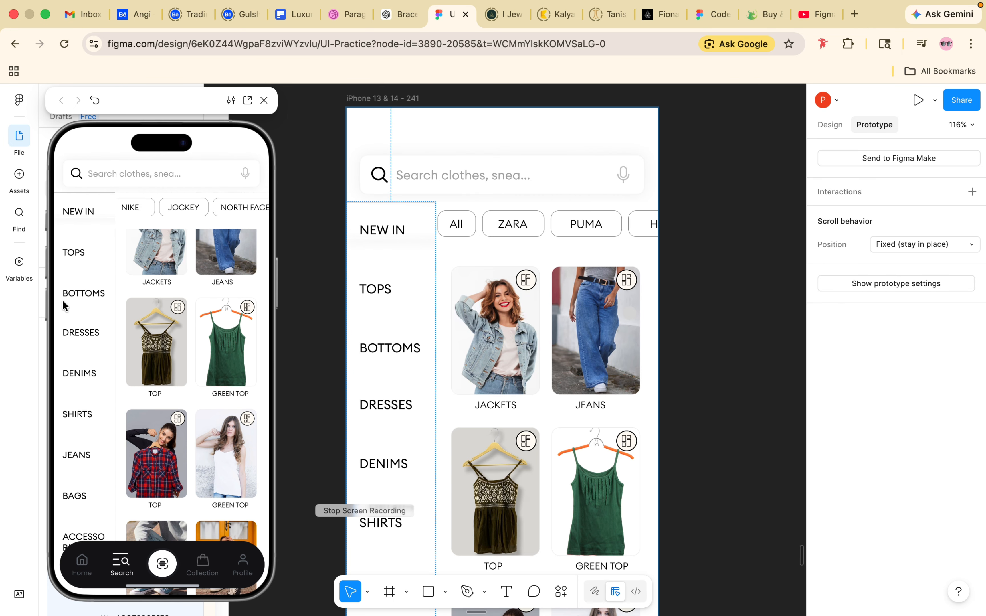
# - Select the category sidebar frame and set its overflow to Vertical
pyautogui.click(402, 317)
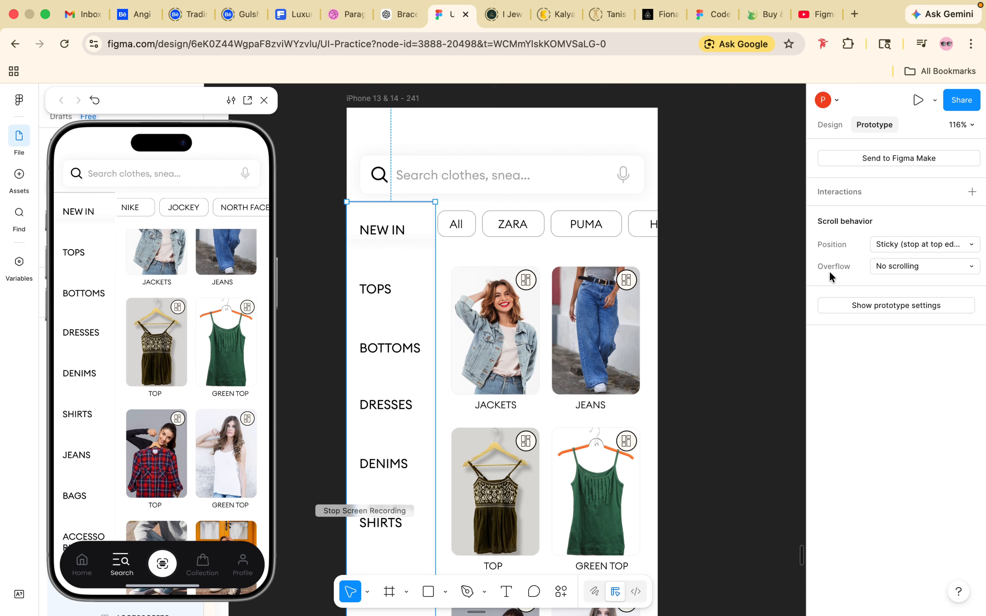
pyautogui.click(886, 271)
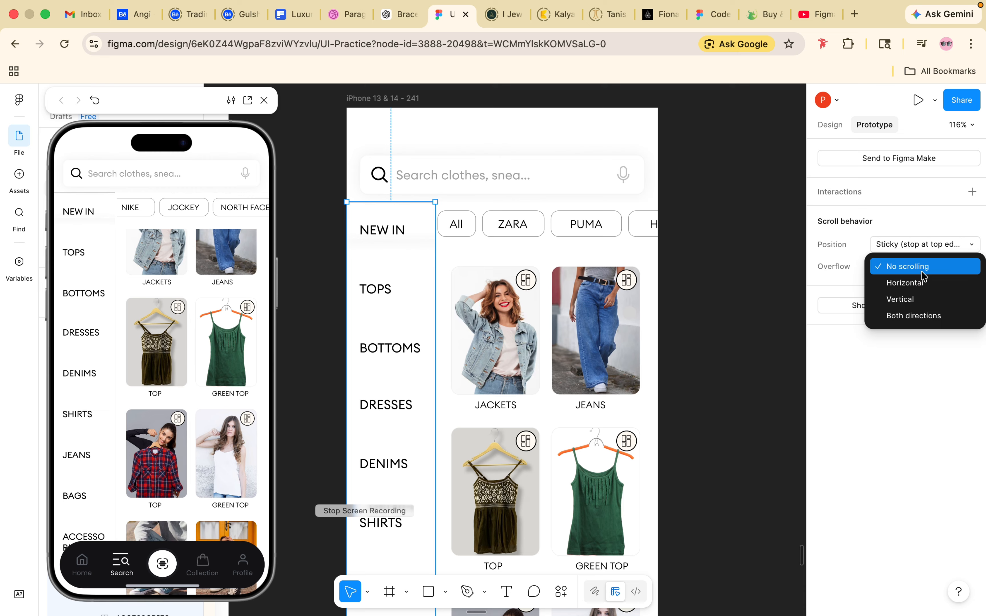
pyautogui.click(914, 292)
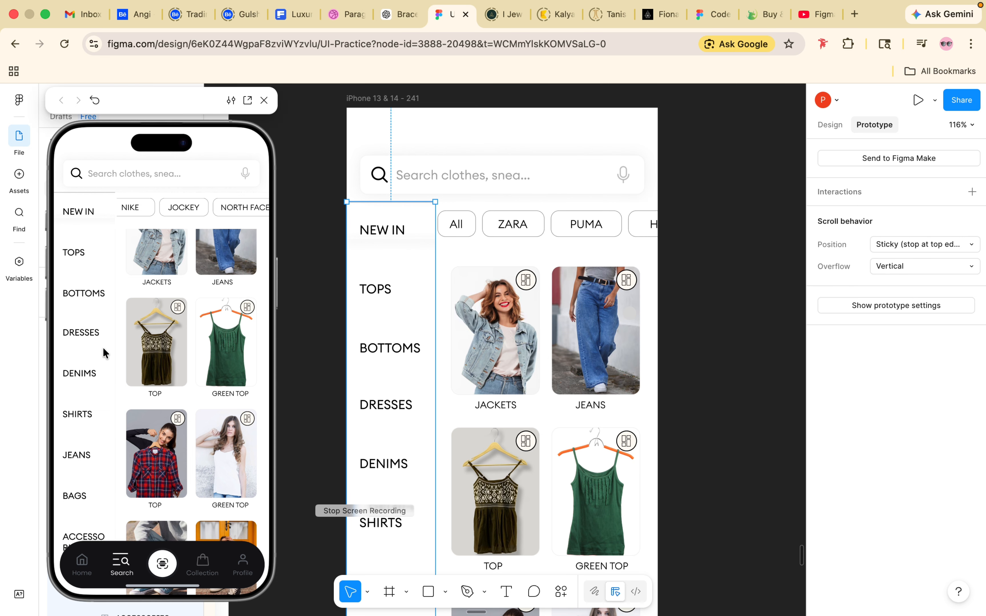
# - Scroll the categories, brand filters and products in the preview to check that each section moves independently
pyautogui.scroll(-5, 70, 400)
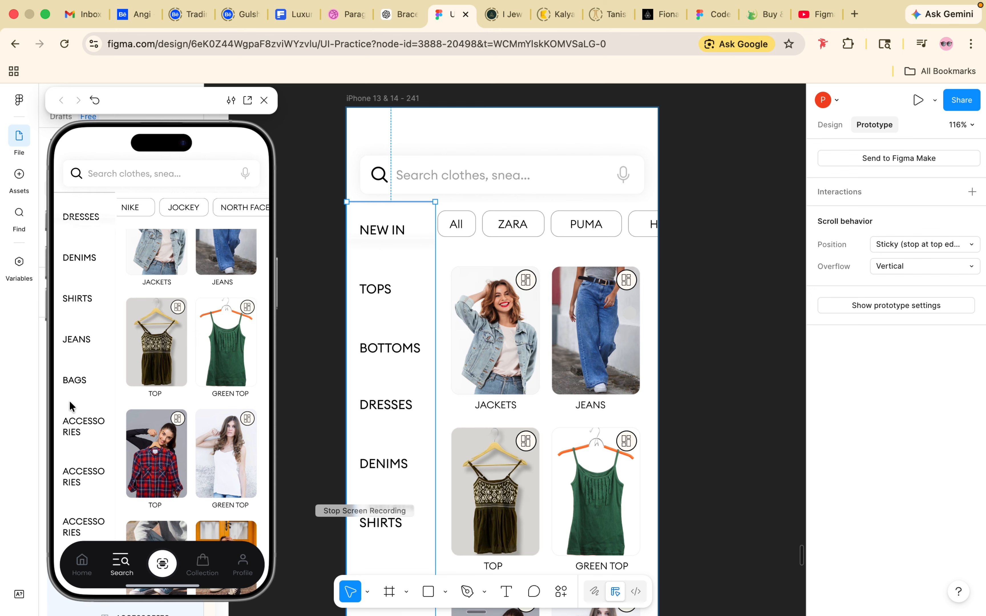
pyautogui.scroll(-2, 70, 400)
pyautogui.scroll(8, 69, 401)
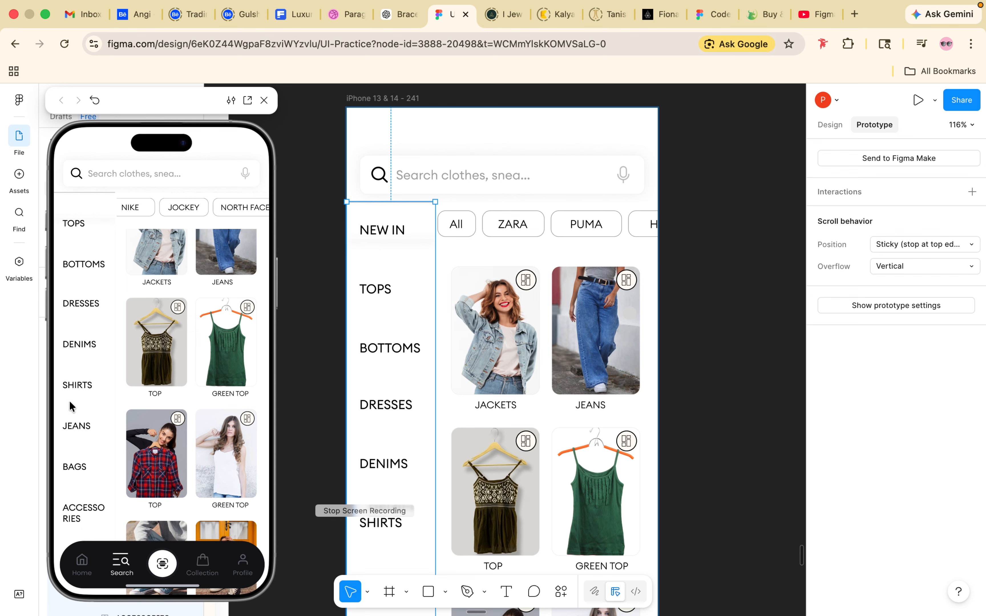
pyautogui.hscroll(-2, 219, 205)
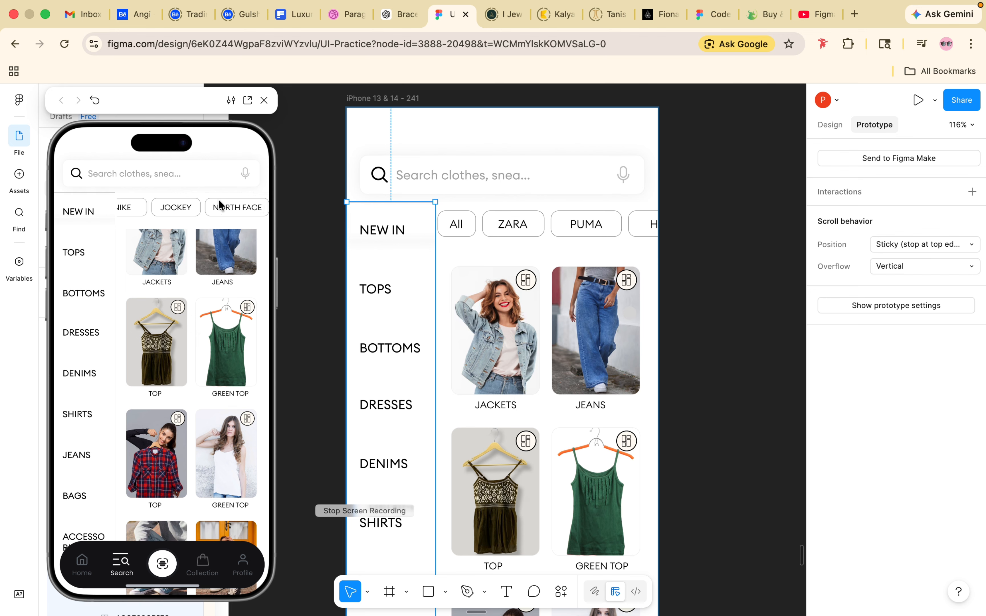
pyautogui.hscroll(-3, 219, 205)
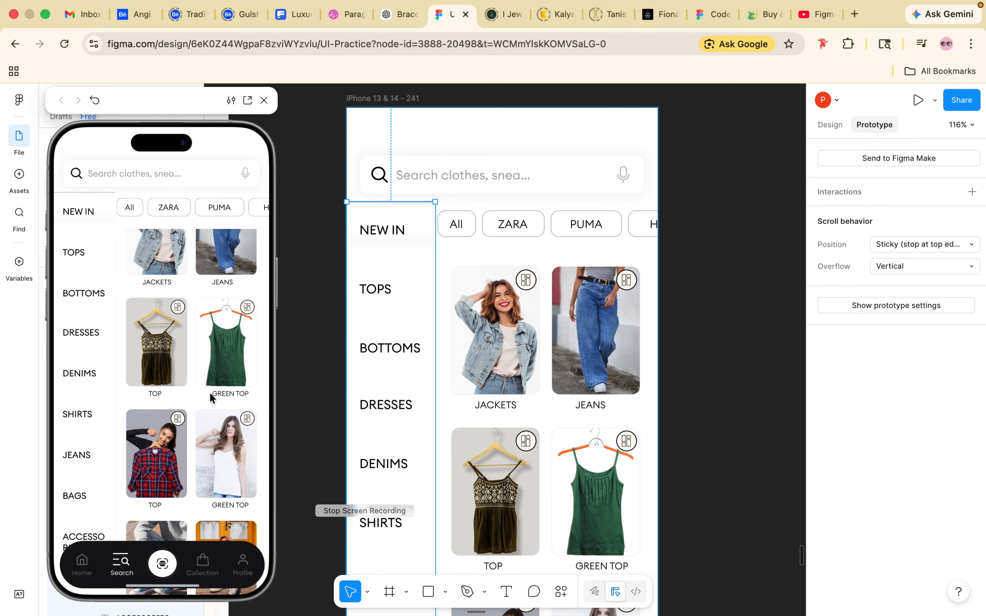
pyautogui.scroll(-4, 210, 393)
pyautogui.scroll(5, 210, 398)
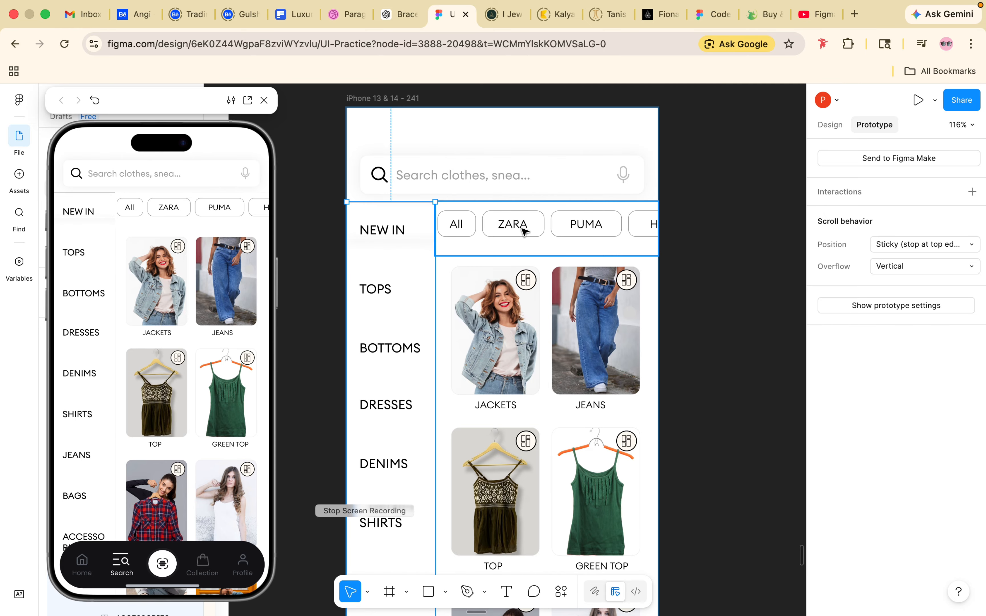
pyautogui.scroll(-5, 524, 227)
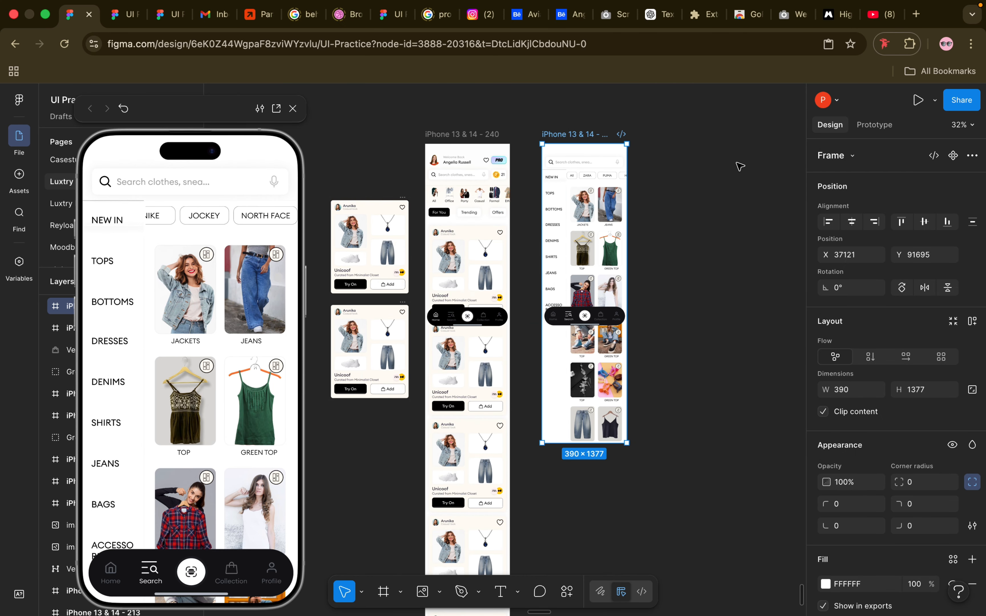